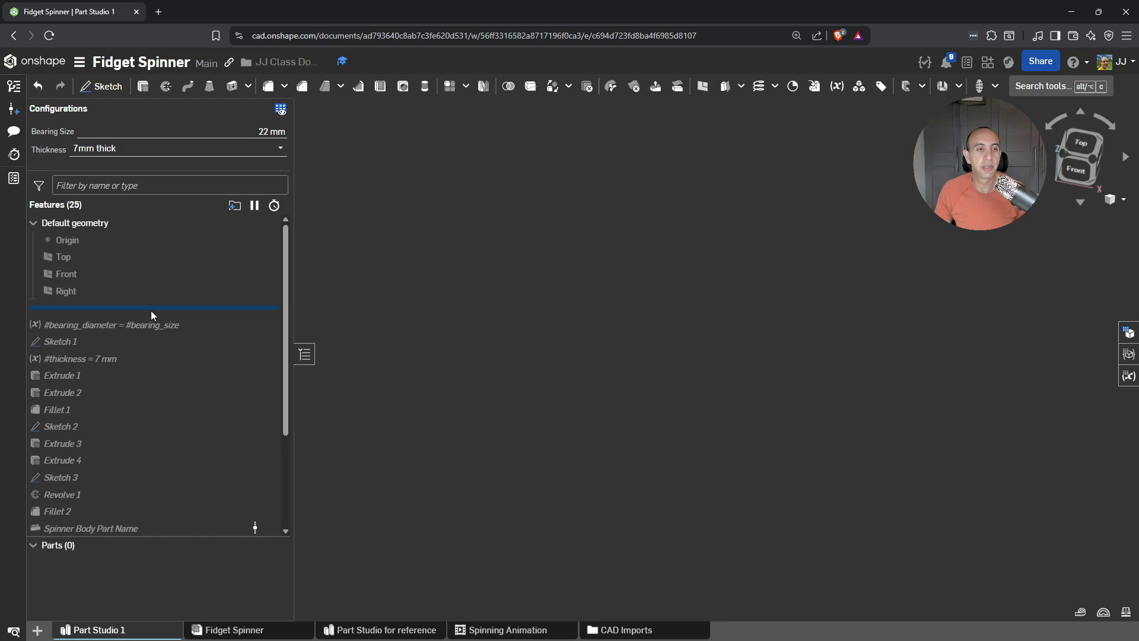
Roll the history forward through #bearing_diameter, Sketch 1, Extrude 1, the spinner body and Fillet 1
drag(151, 311, 146, 336)
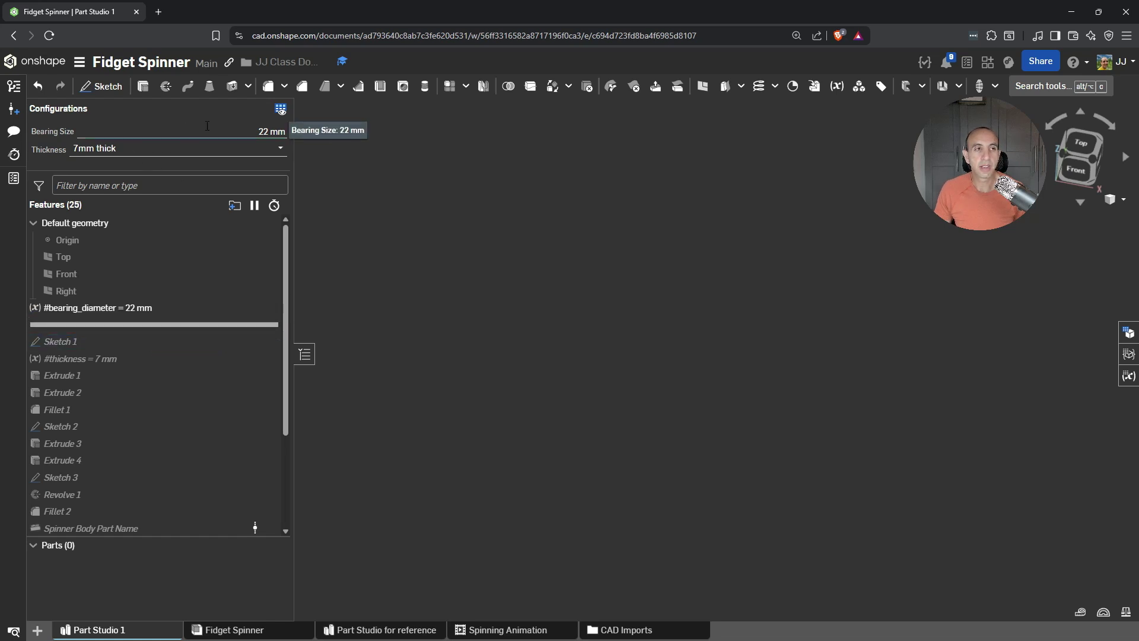
drag(140, 324, 140, 355)
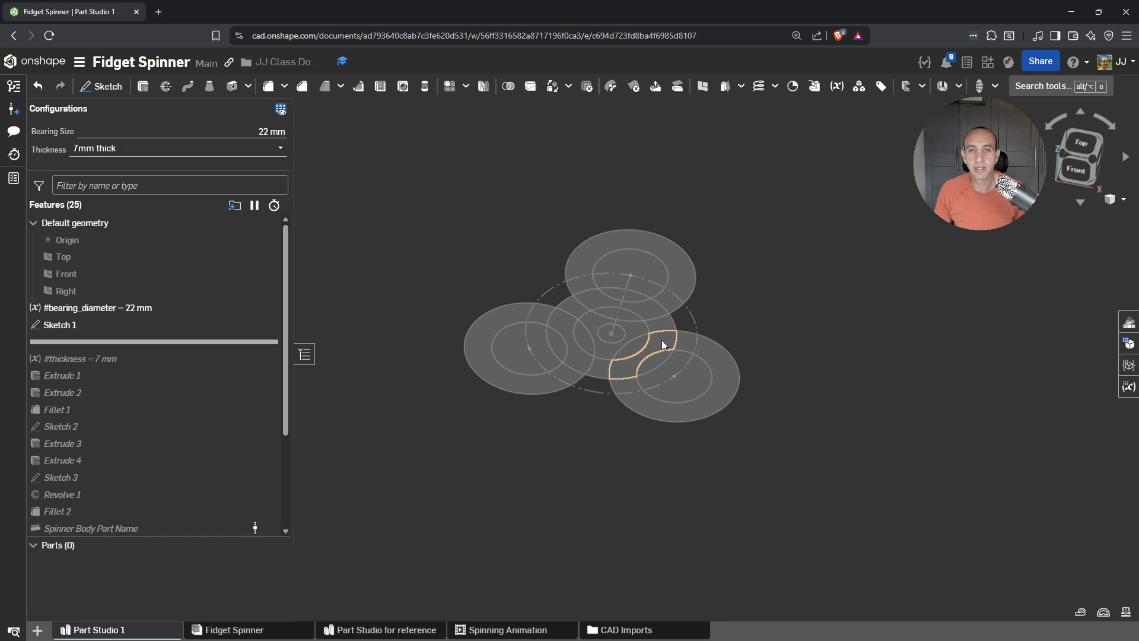
drag(119, 344, 118, 382)
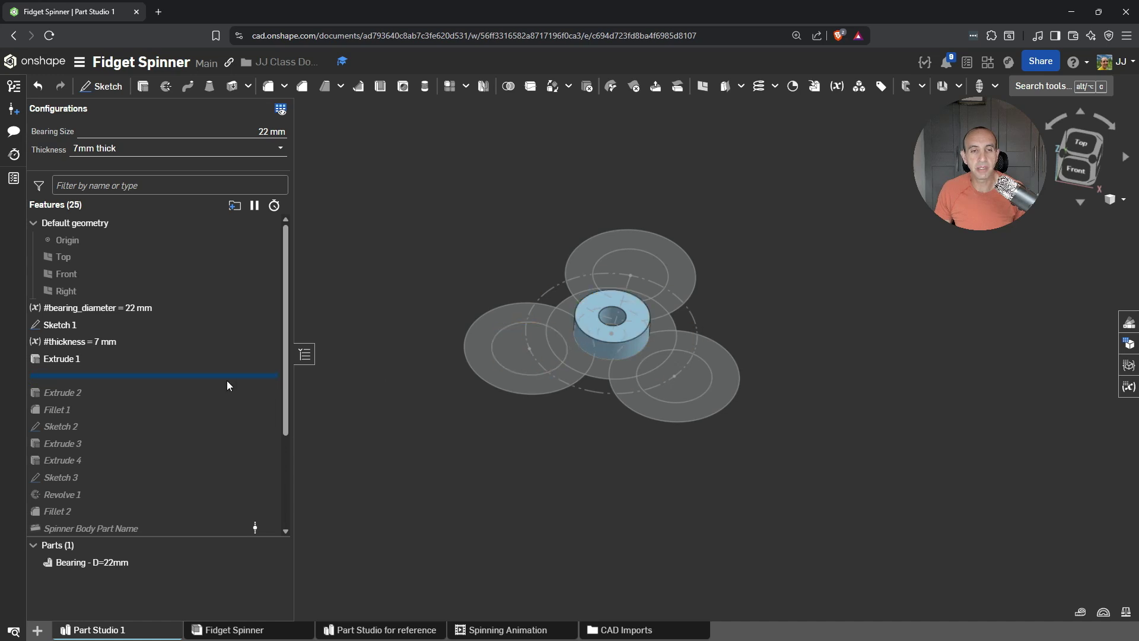
drag(227, 379, 146, 408)
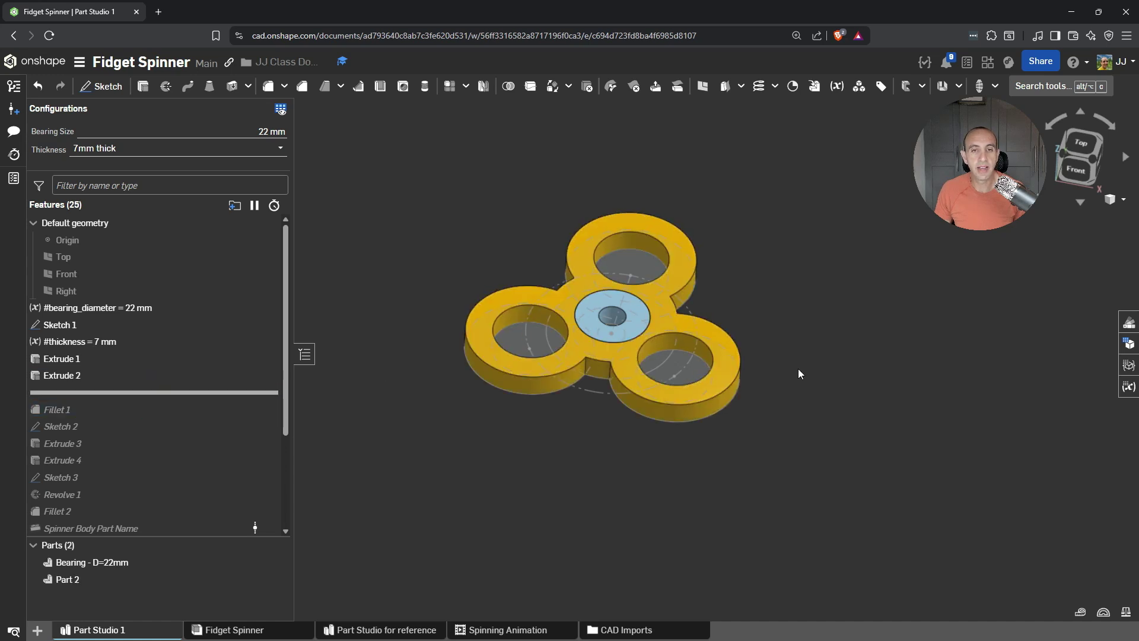
drag(142, 393, 137, 445)
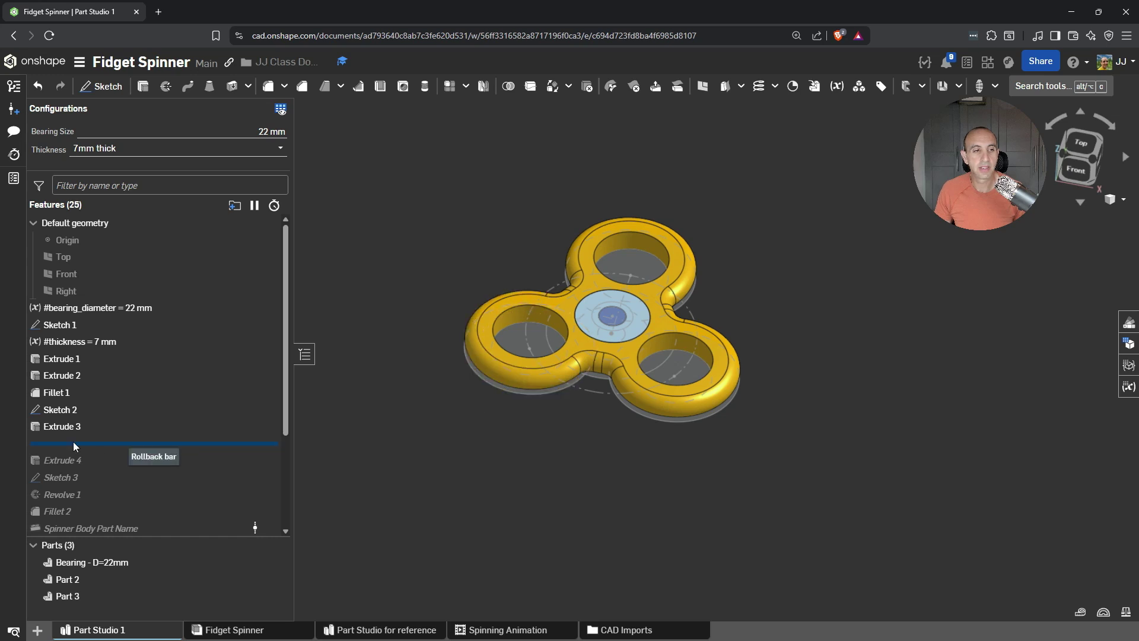
Continue the rollback through Extrude 4, Revolve 1 and Fillet 2, then orbit to a lower front view
drag(73, 445, 77, 473)
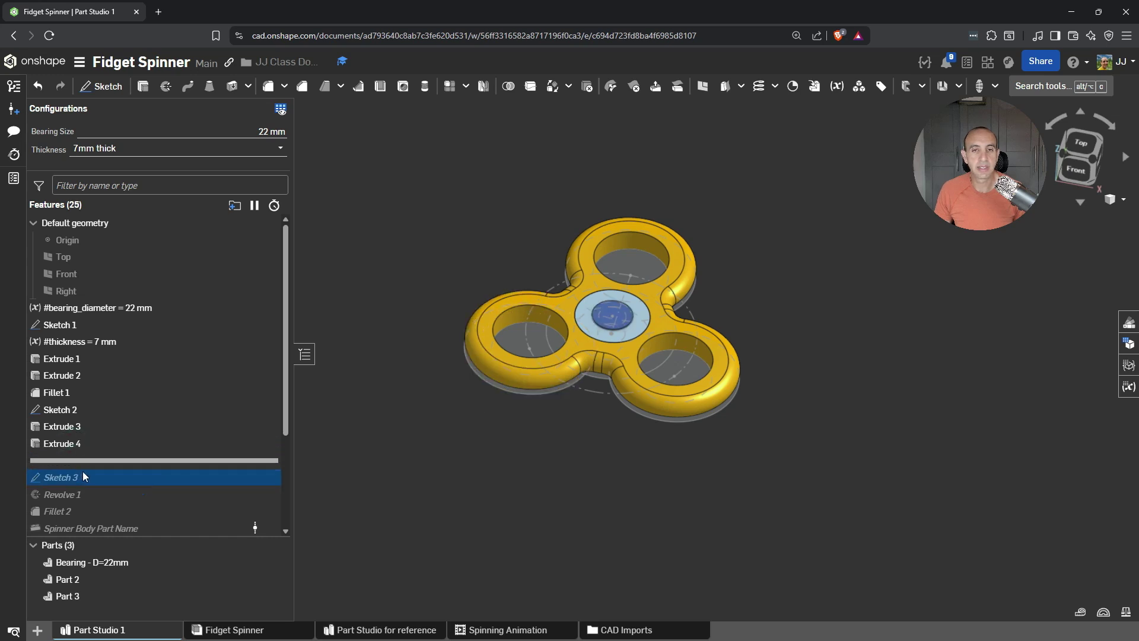
scroll(87, 496, down, 1)
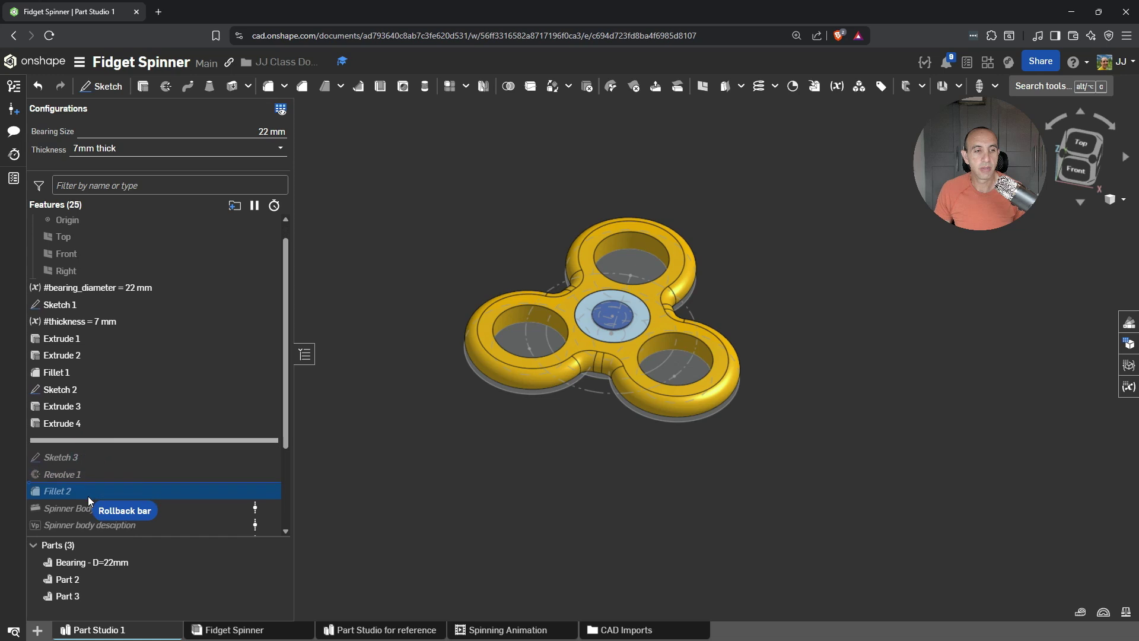
click(264, 440)
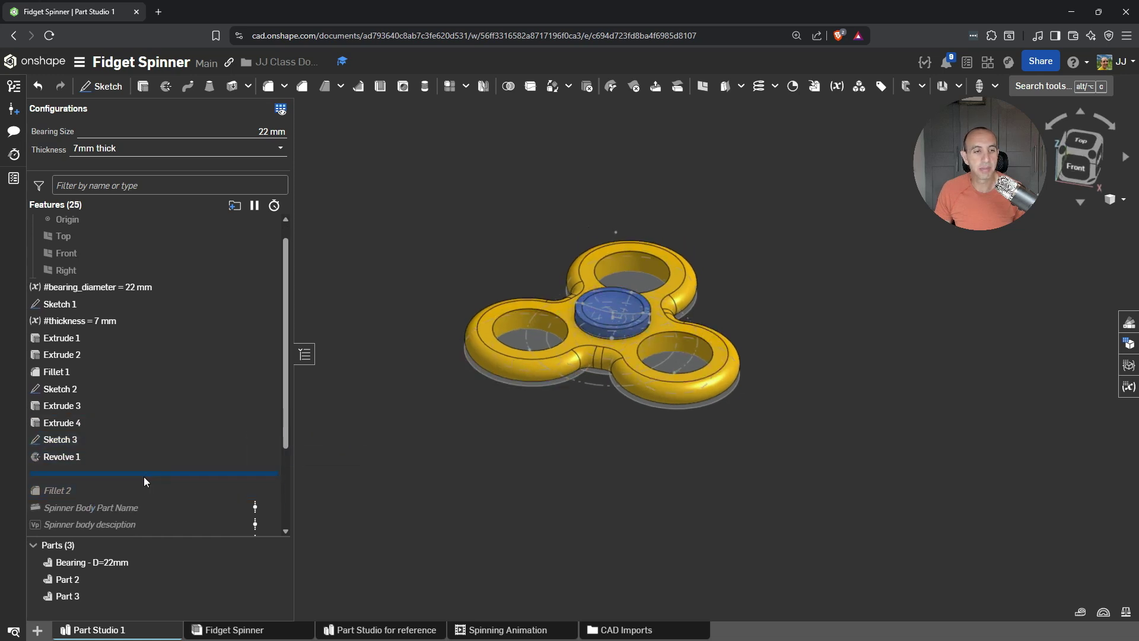
drag(144, 479, 143, 497)
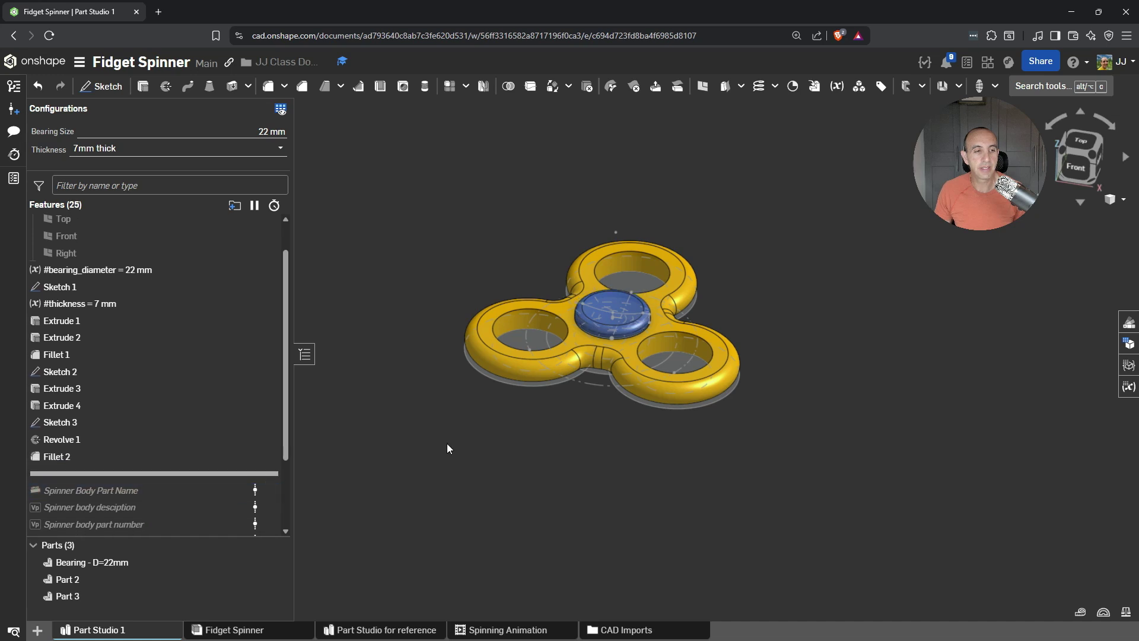
right_drag(567, 400, 557, 354)
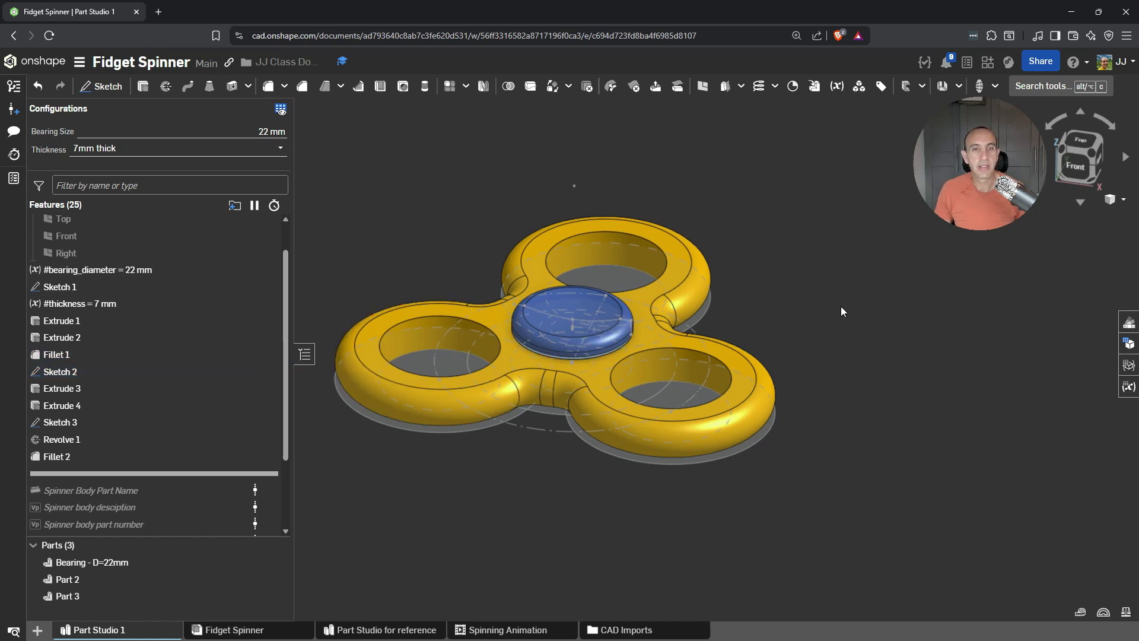
scroll(842, 311, down, 2)
click(237, 133)
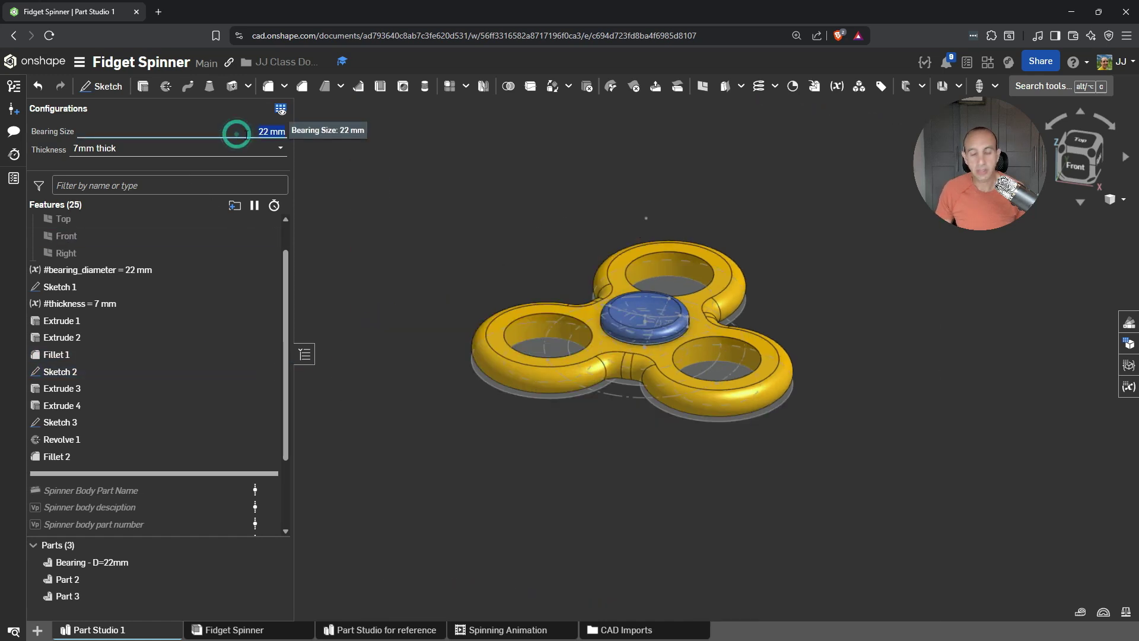
text(20)
key(Return)
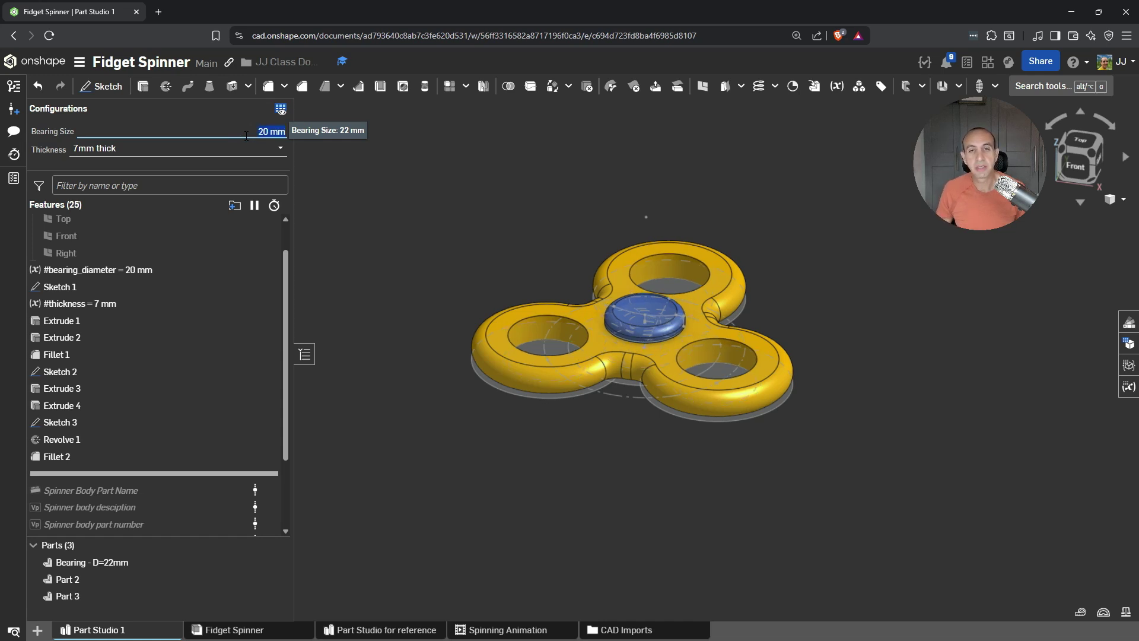
click(214, 150)
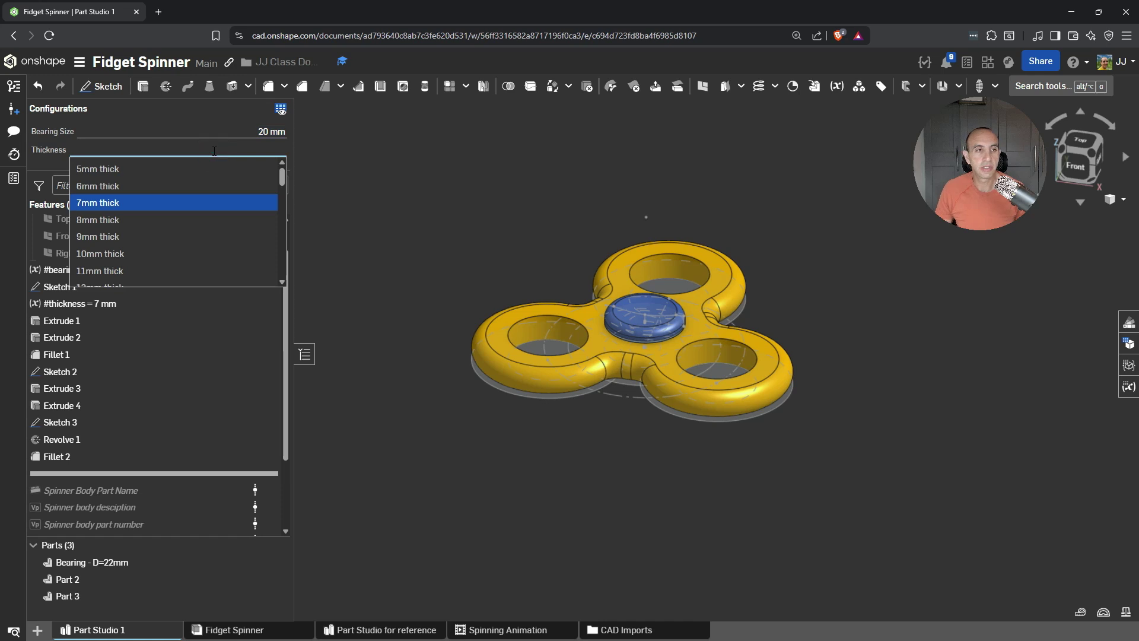
click(153, 221)
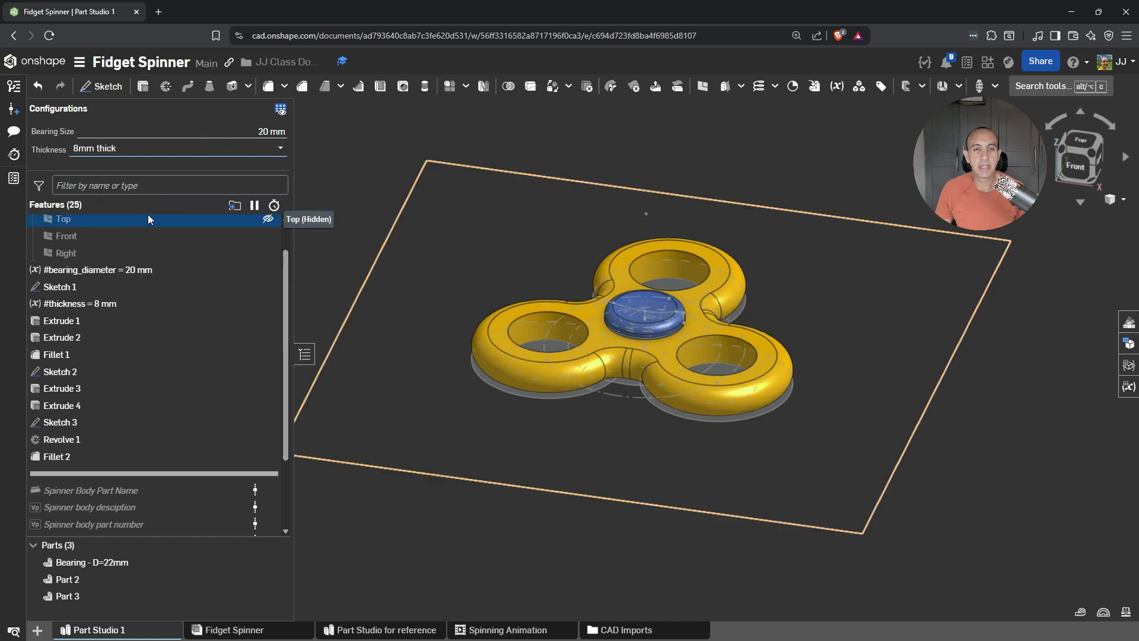
click(137, 150)
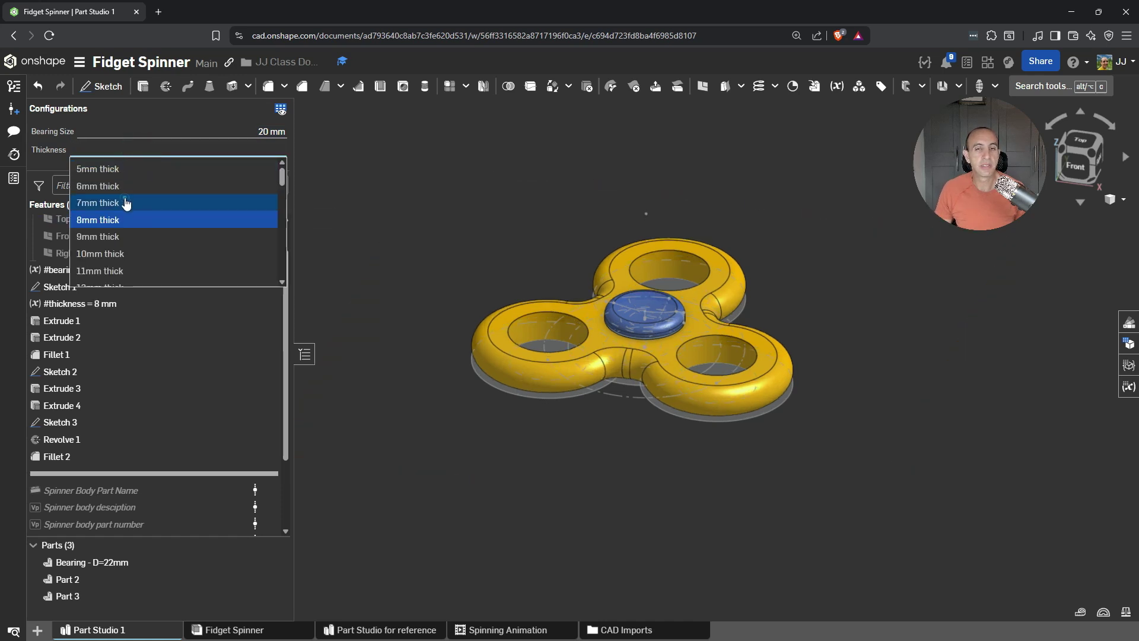
click(161, 201)
click(235, 132)
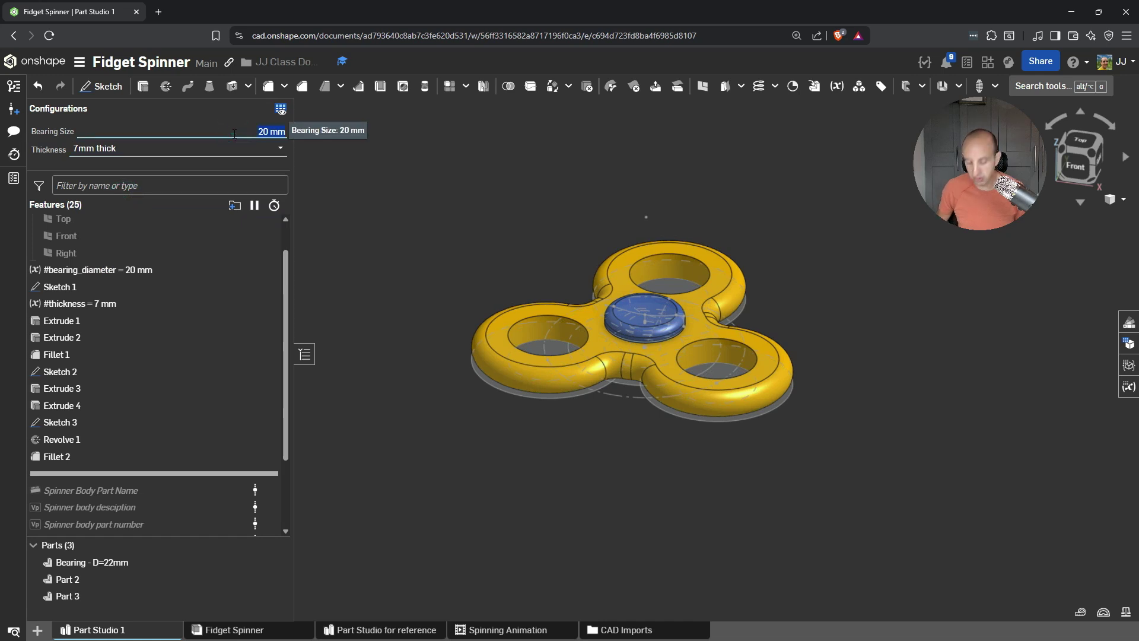
text(22)
key(Return)
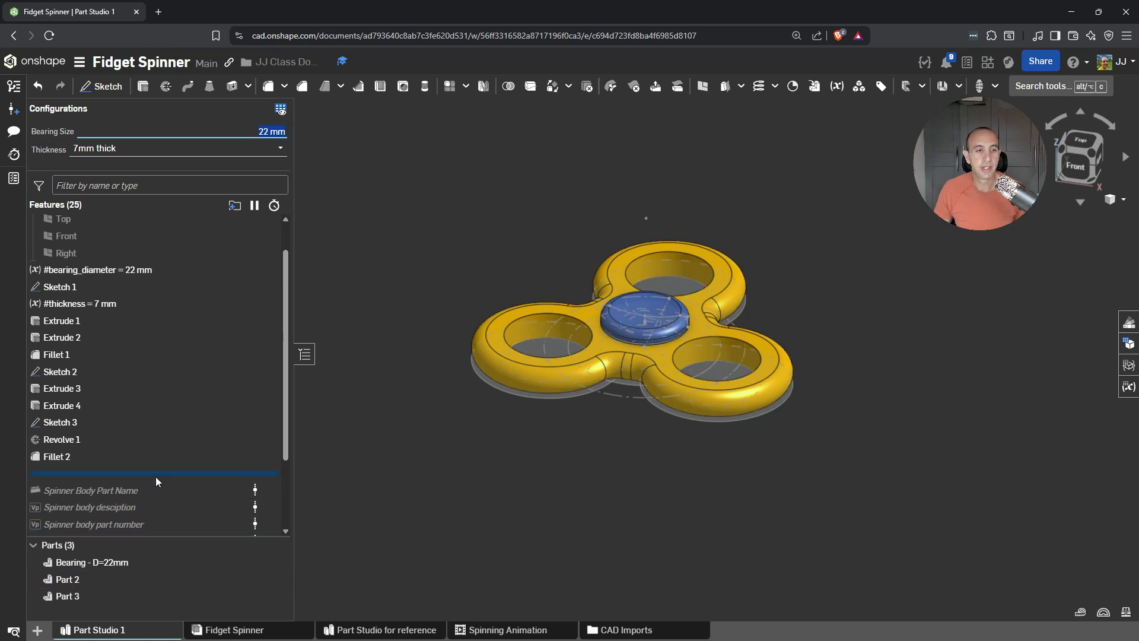
Move the rollback bar below Hub Part number so parts get names like Hub - D=20mm
scroll(160, 469, down, 2)
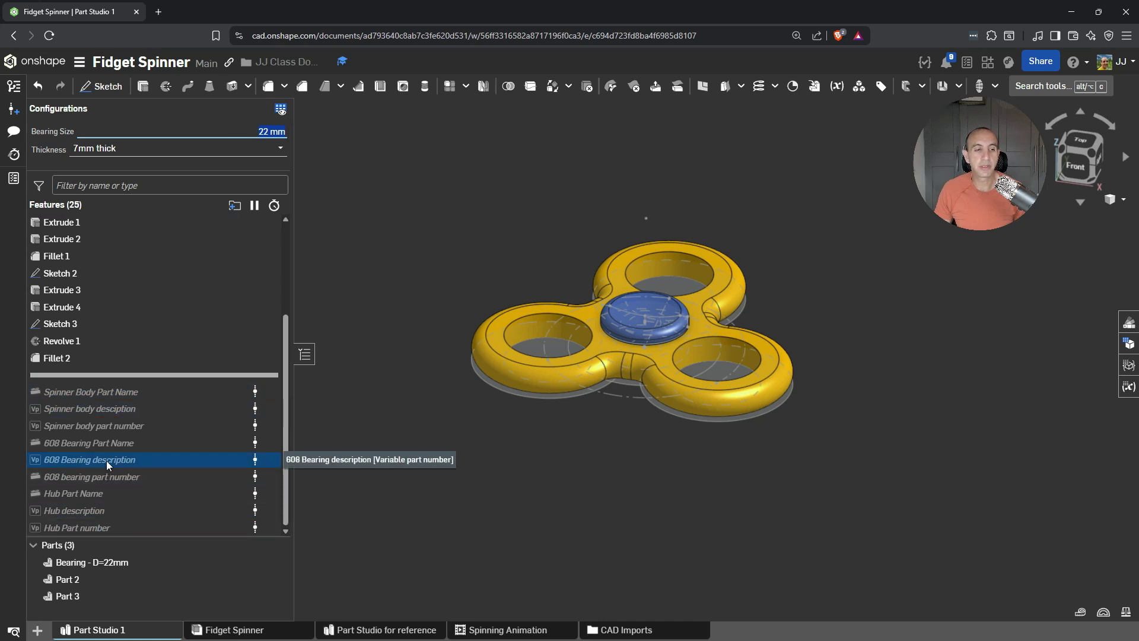
drag(144, 375, 134, 530)
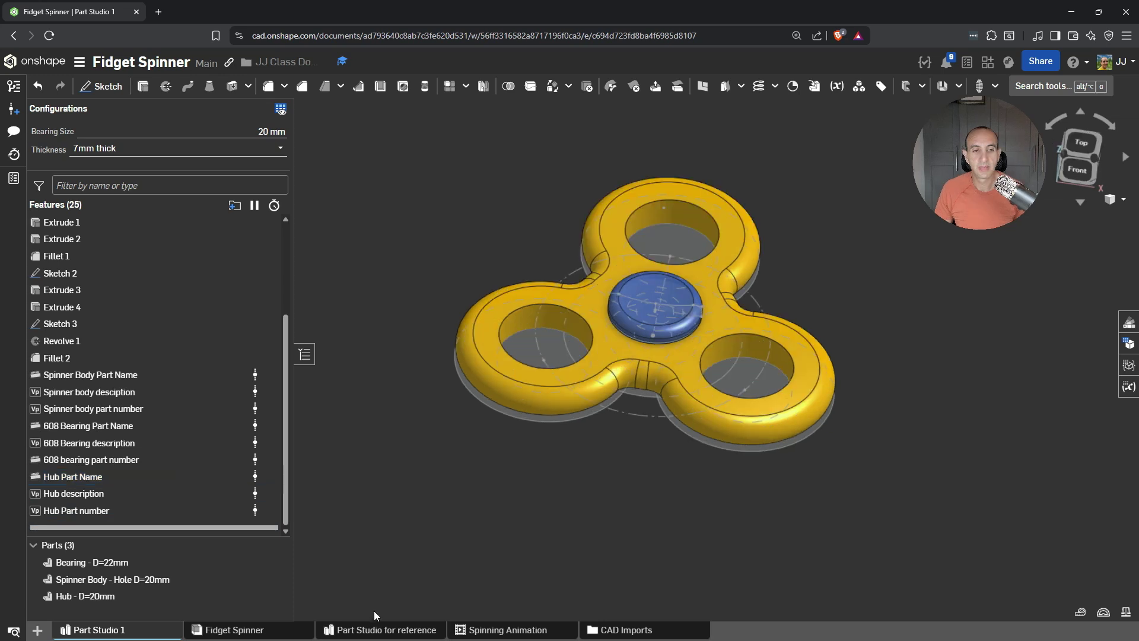
Switch to the Fidget Spinner assembly and tilt the view slightly
click(237, 632)
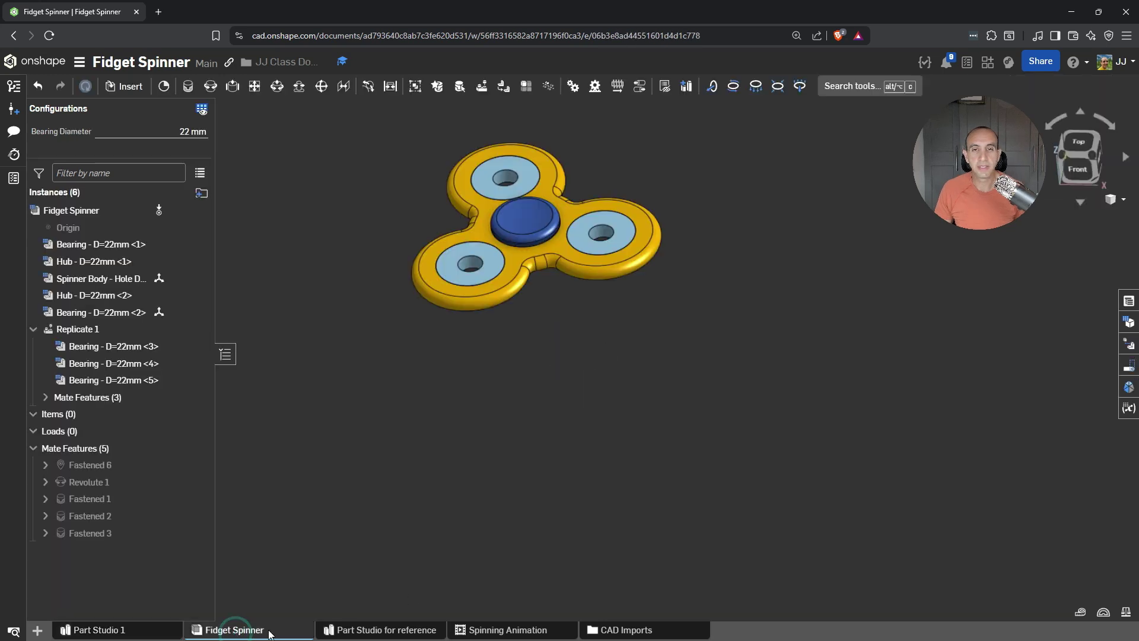
scroll(533, 194, up, 5)
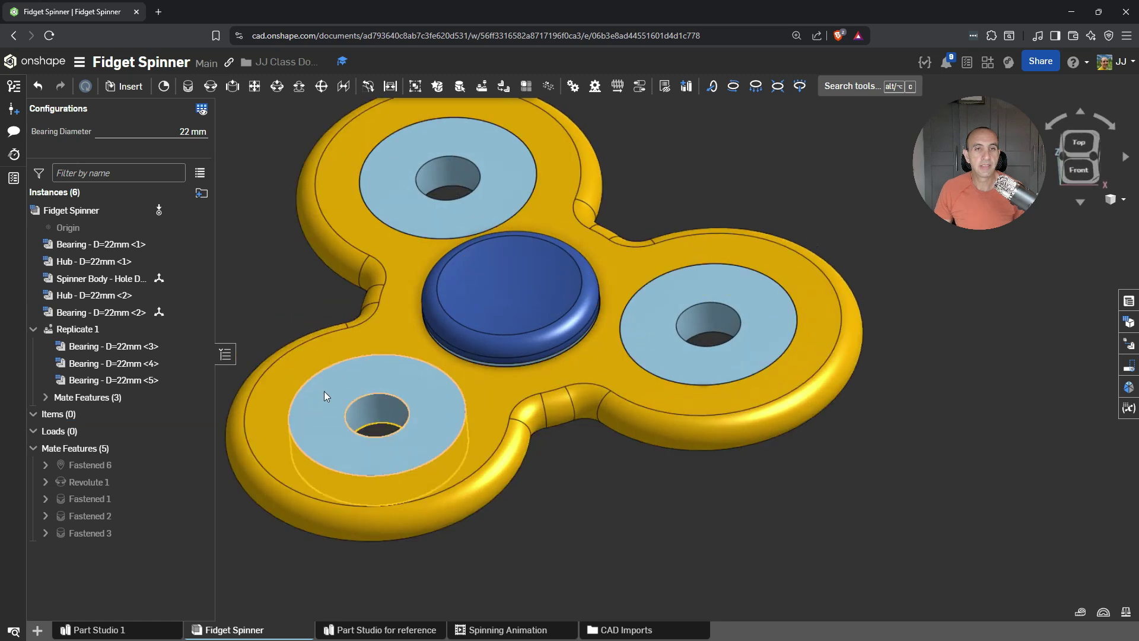
right_drag(324, 391, 330, 389)
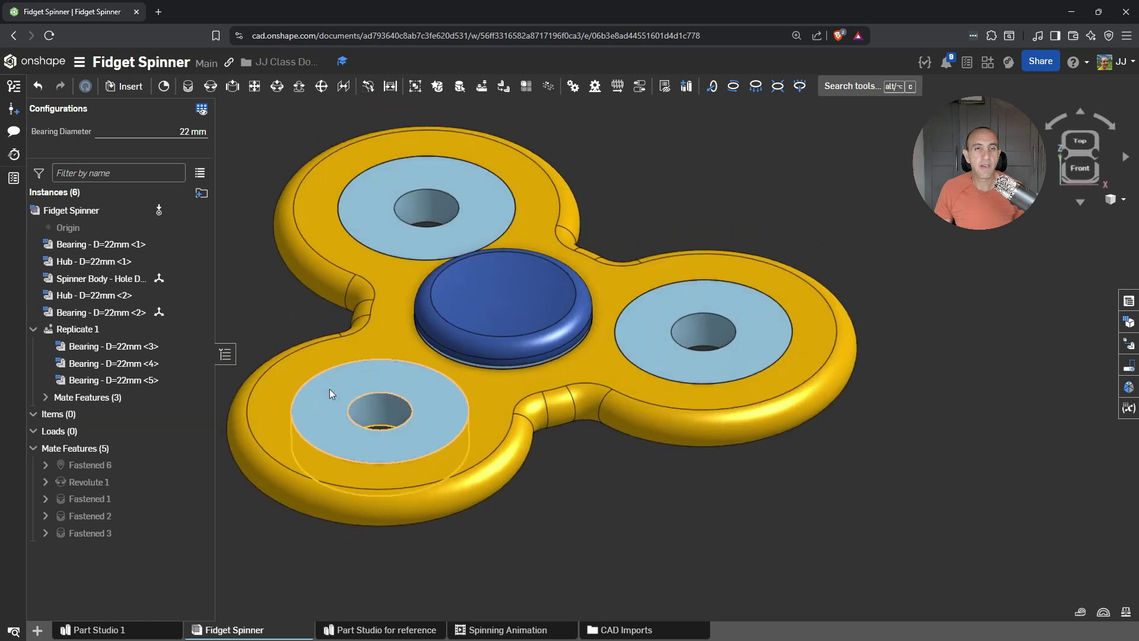
Animate the Revolute 1 mate with Loop playback and play it
right_click(115, 482)
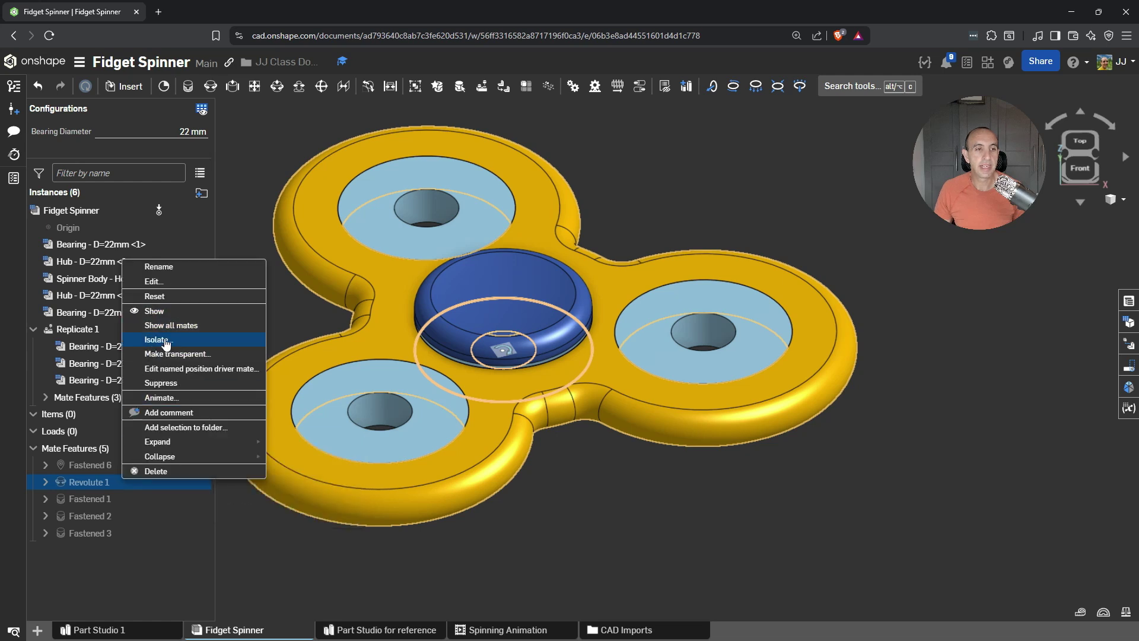
click(177, 397)
click(116, 524)
click(109, 580)
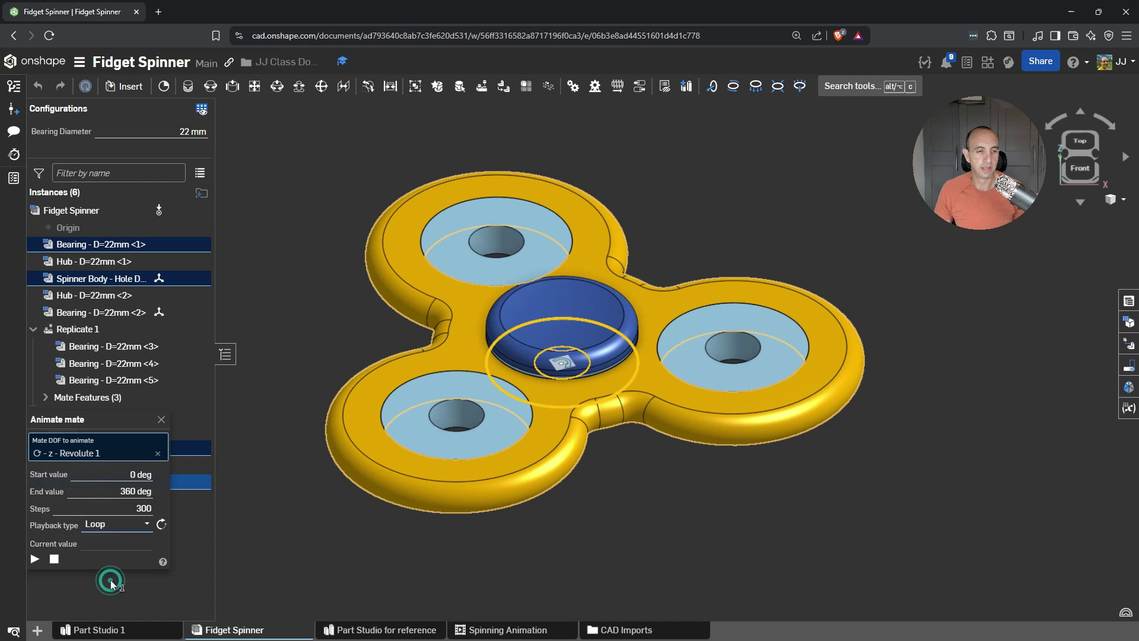
click(34, 559)
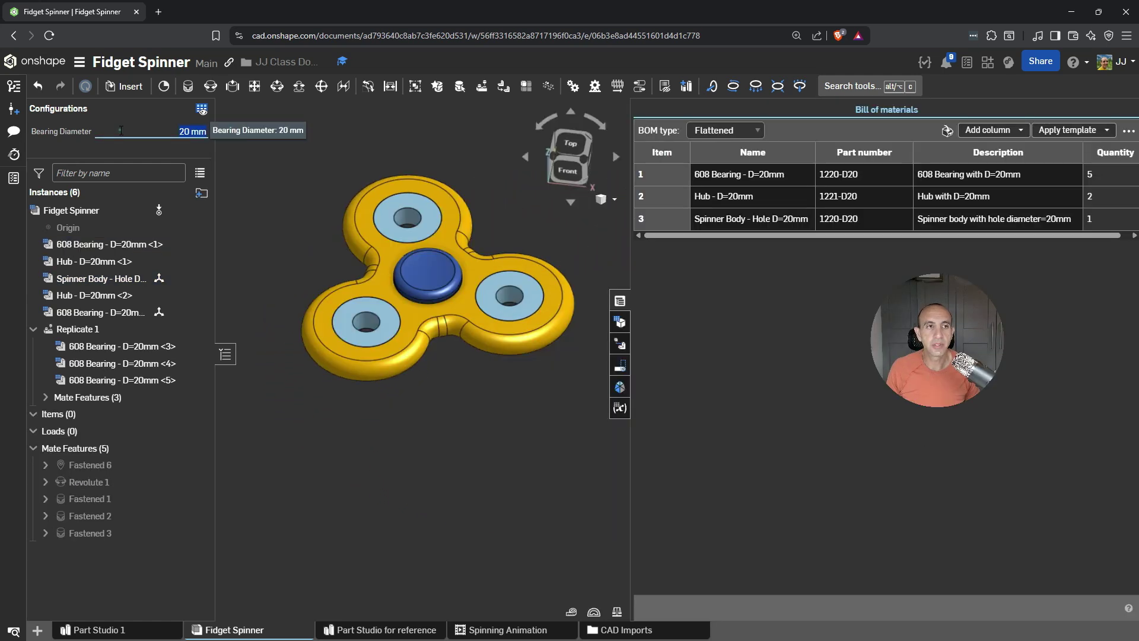
Set the Bearing Diameter configuration to 22 mm, then to 21 mm
click(121, 130)
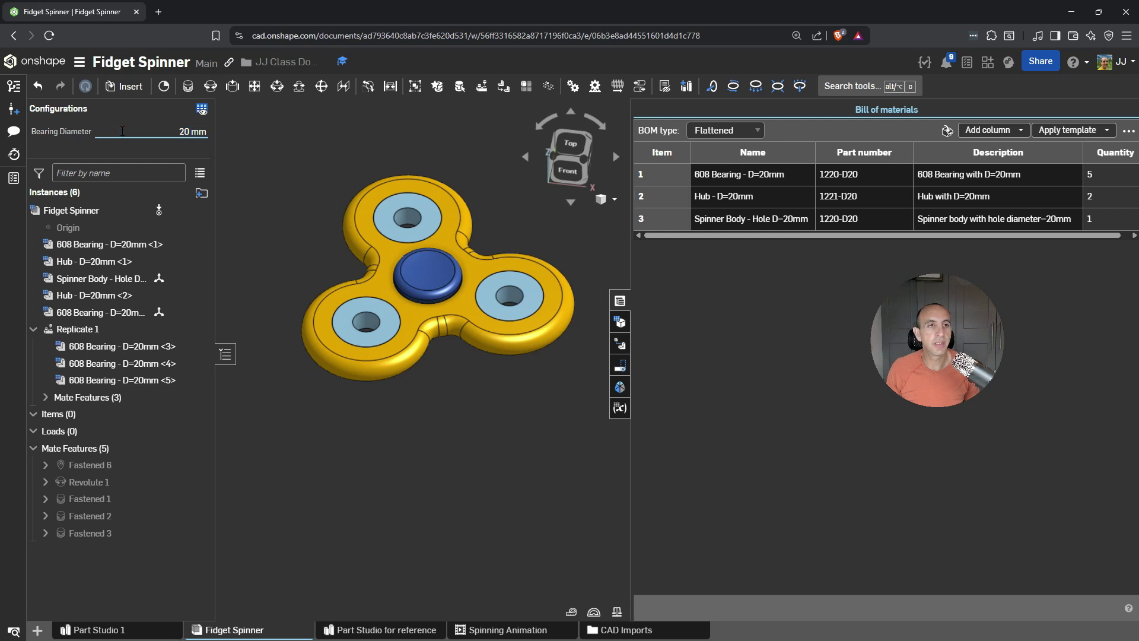
click(180, 132)
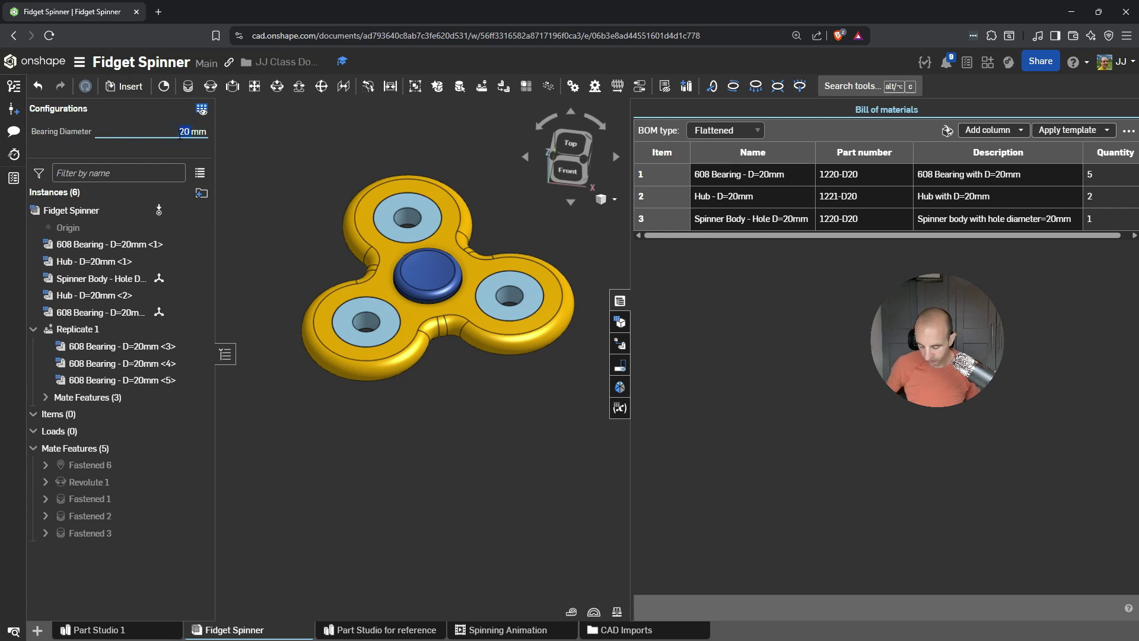
text(2)
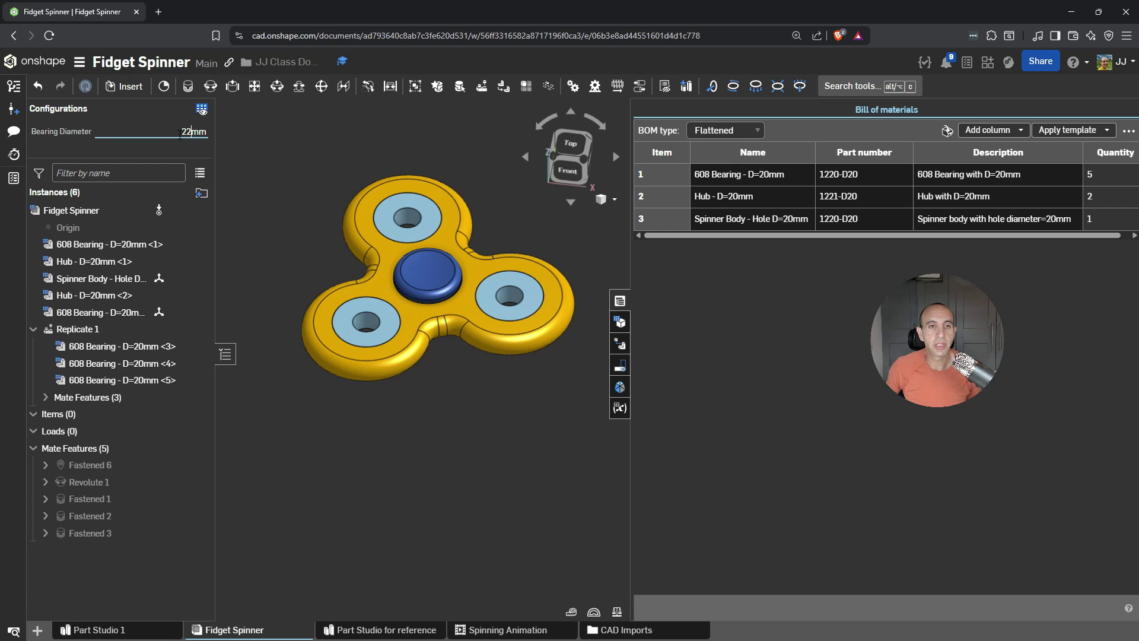
text(2)
key(Return)
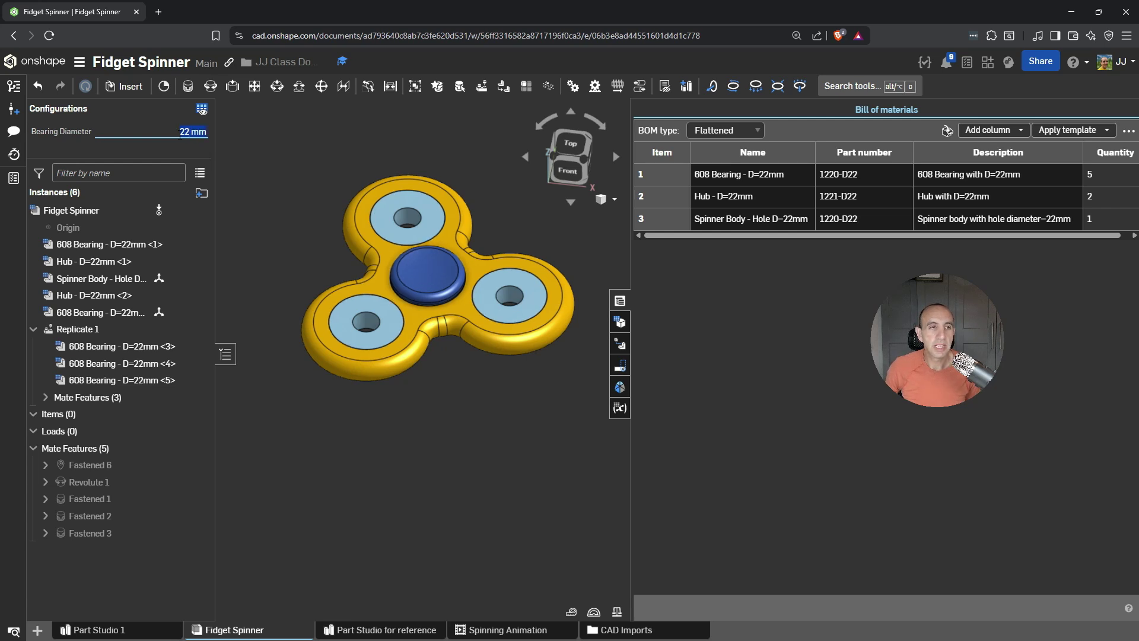
text(21)
key(Return)
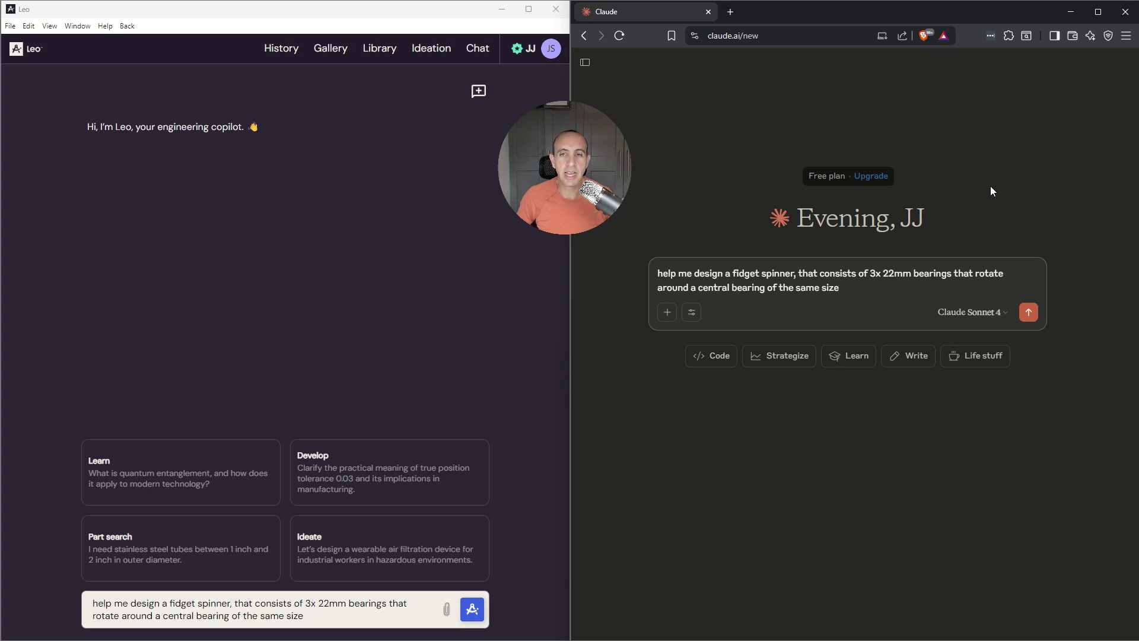
Send the three-22mm-bearing fidget spinner prompt to both Claude and Leo
click(1027, 312)
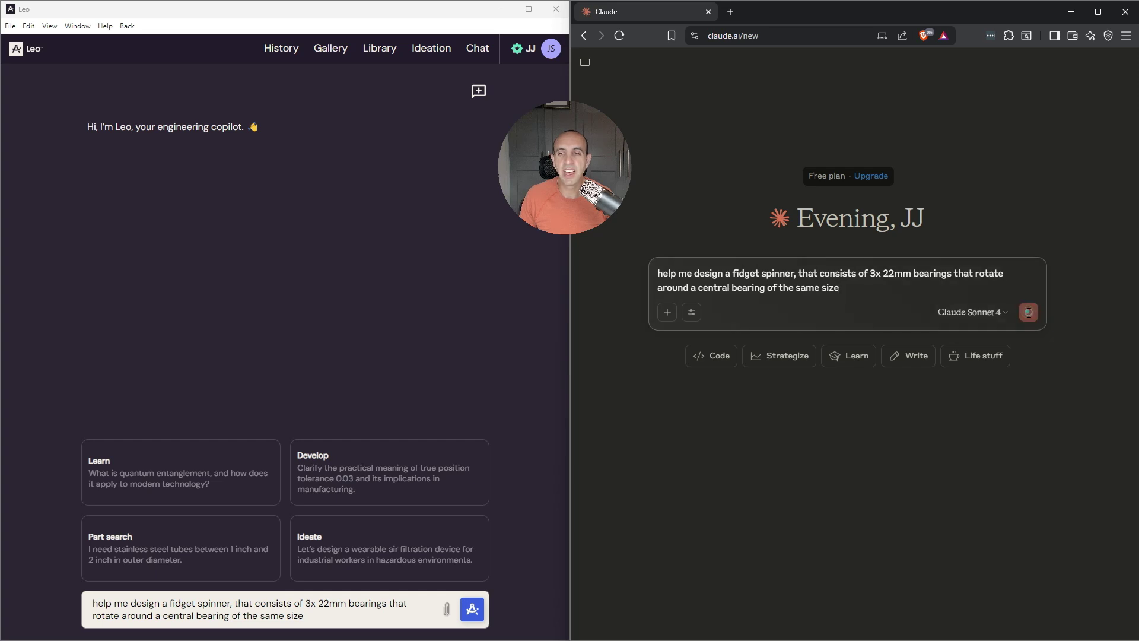
click(475, 616)
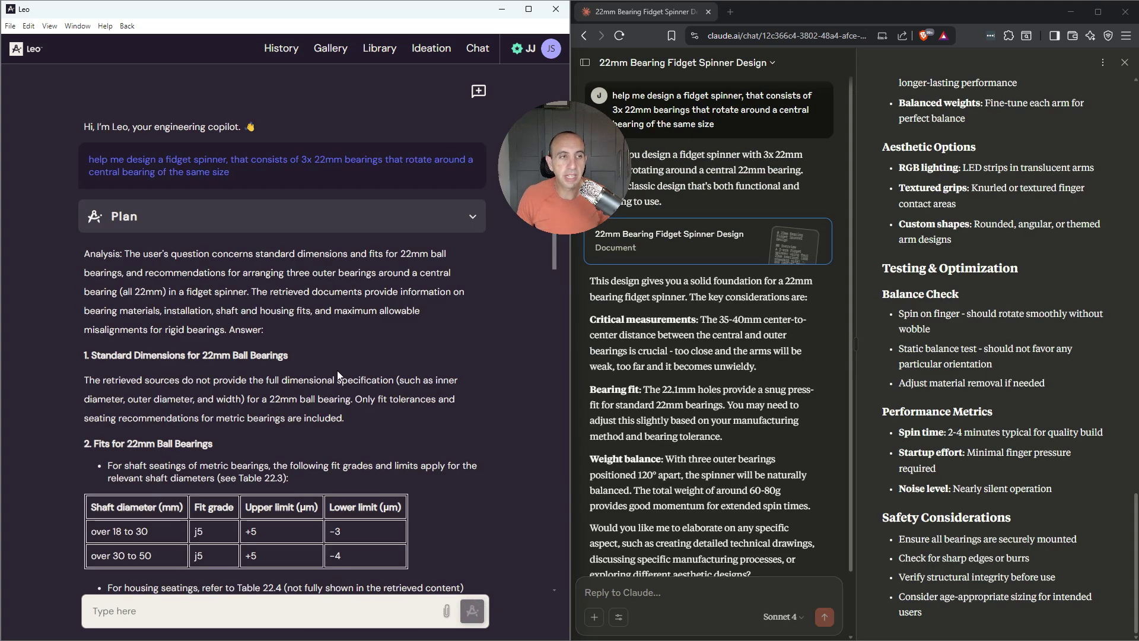
Expand Leo's Plan and read through the fit tables and summary to the Product Description card
click(472, 217)
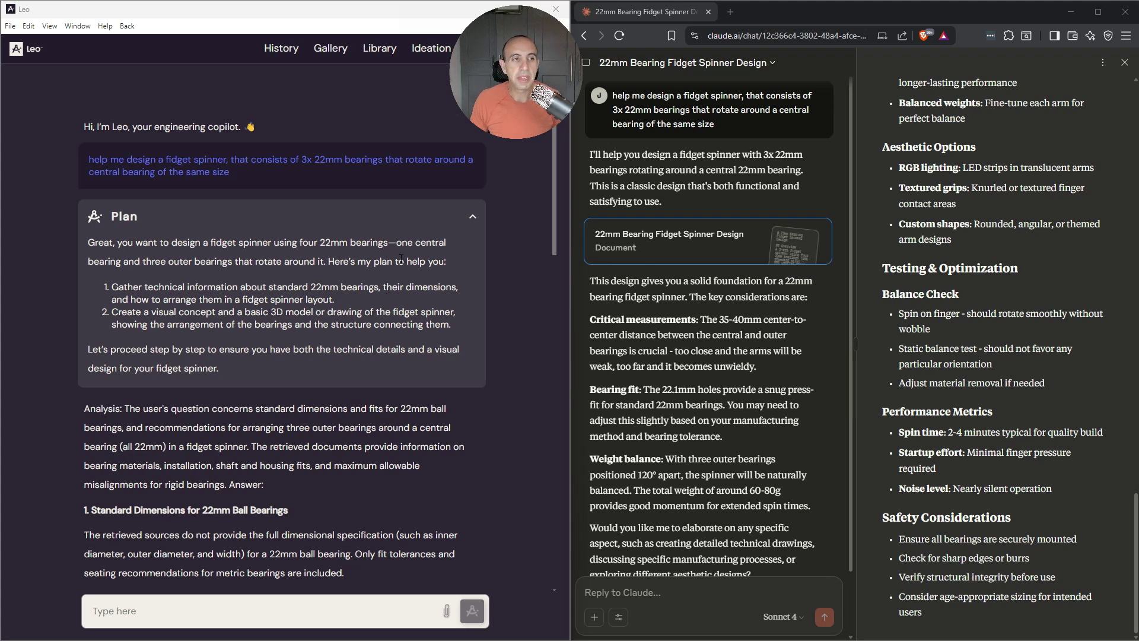
scroll(401, 258, down, 1)
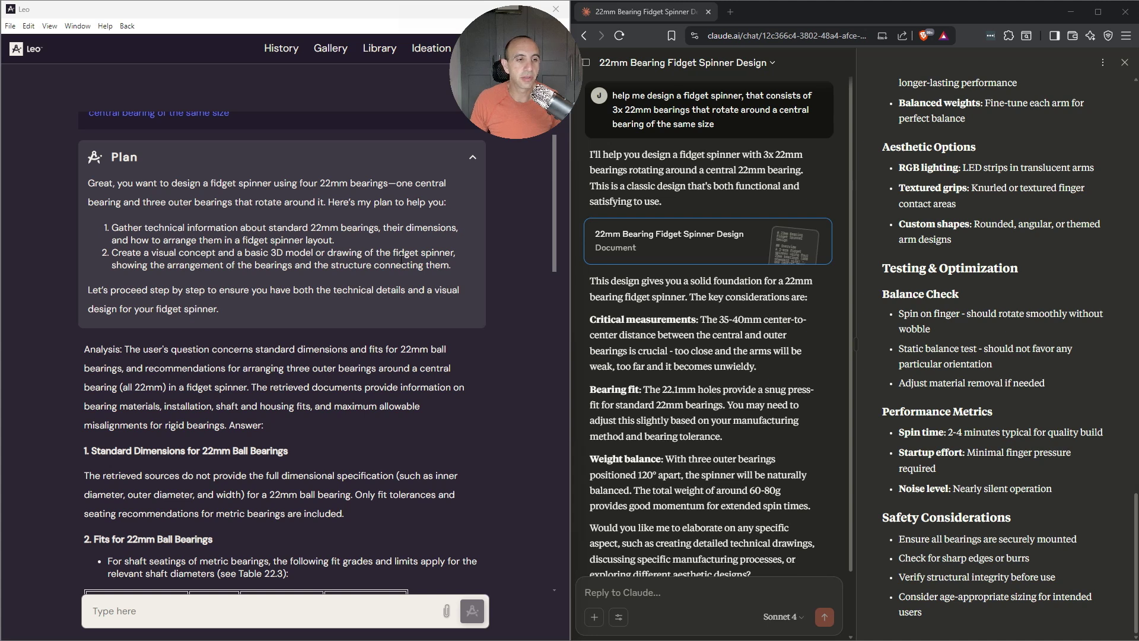
scroll(415, 272, down, 3)
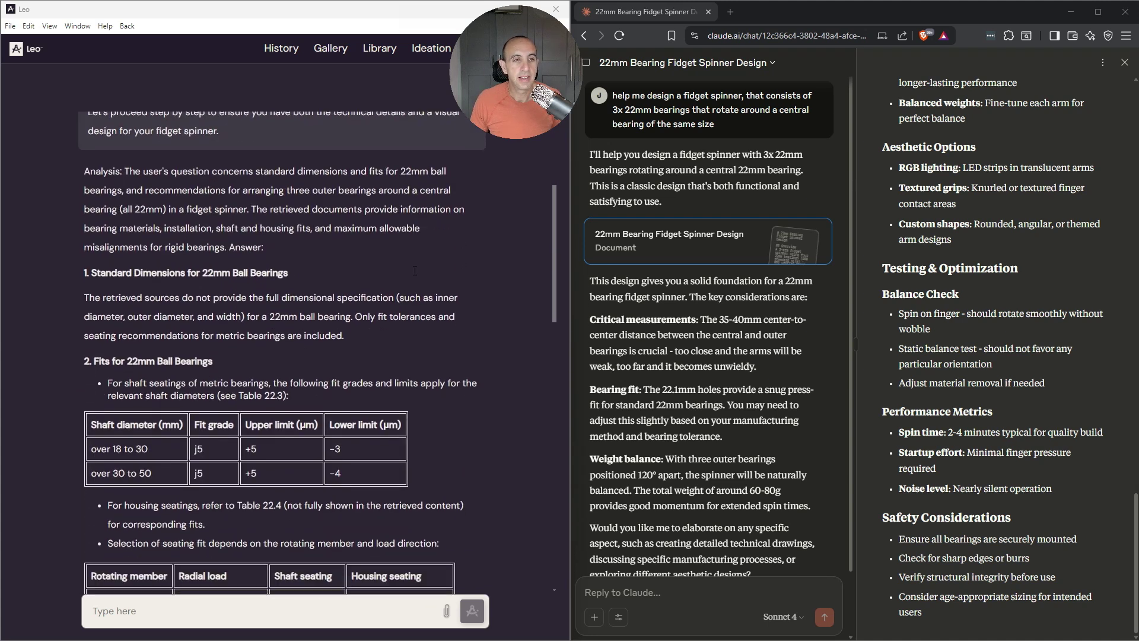
scroll(415, 272, down, 2)
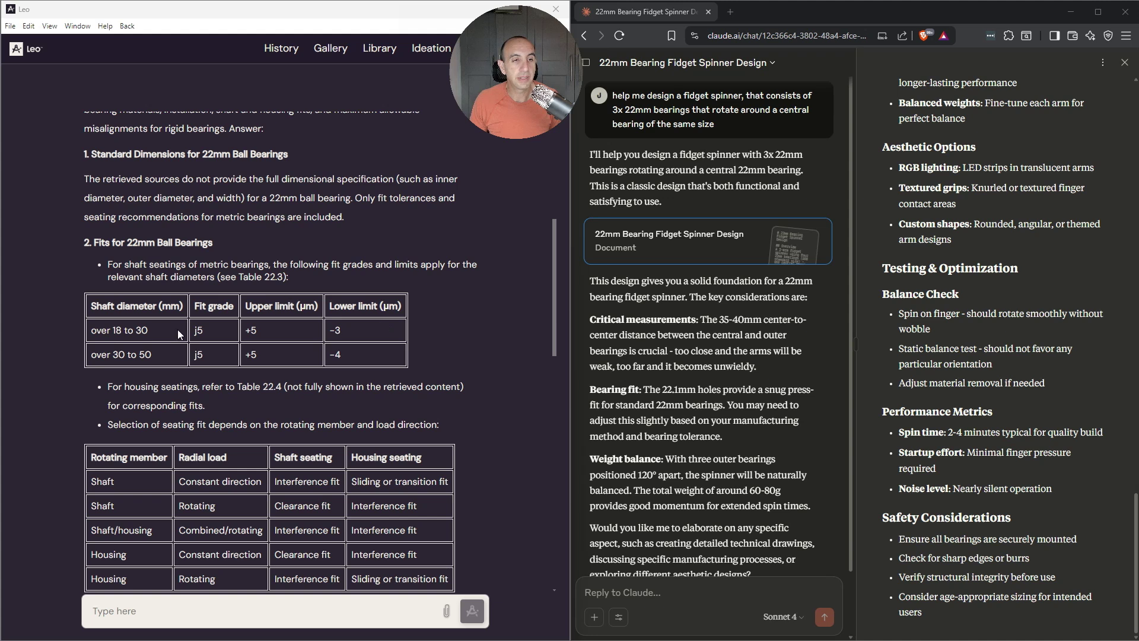
scroll(407, 332, down, 1)
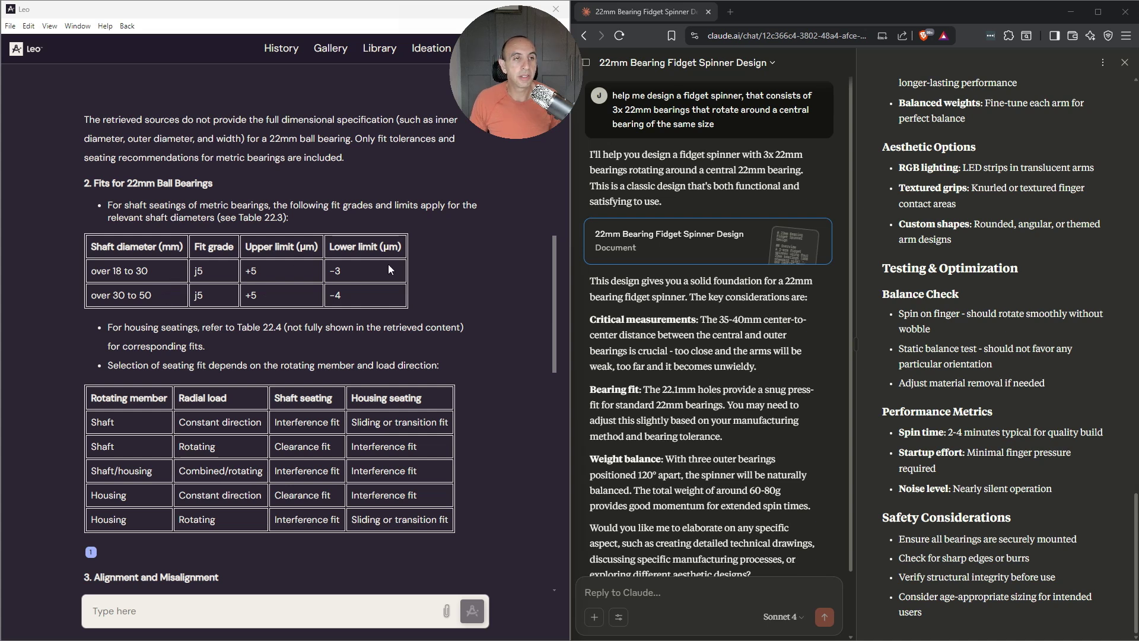
scroll(386, 273, down, 5)
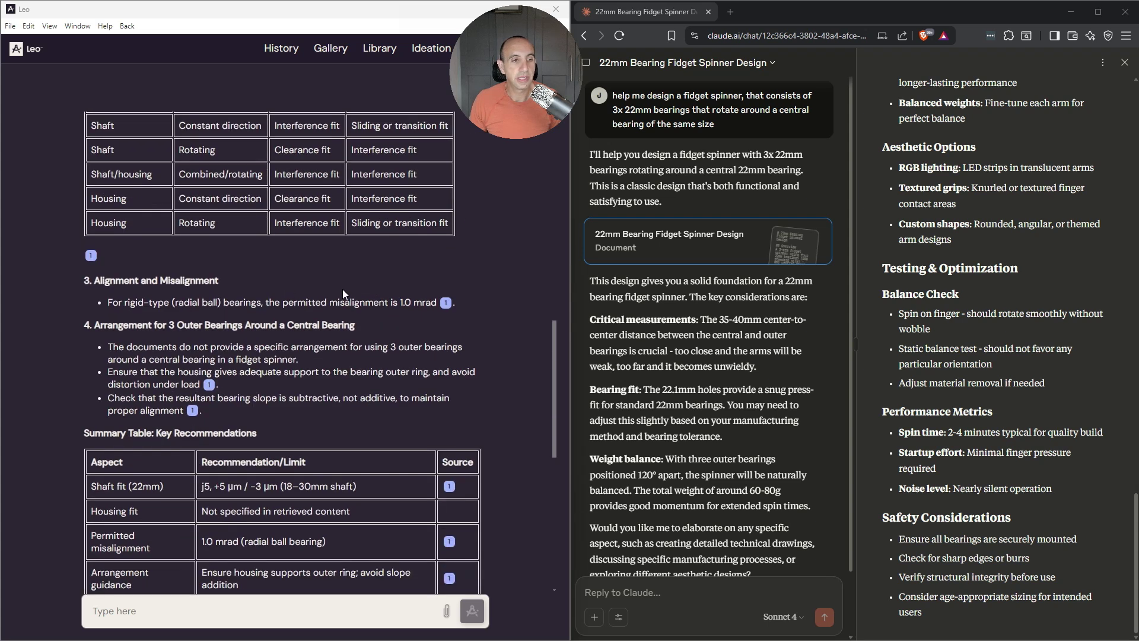
scroll(345, 297, down, 2)
scroll(349, 302, down, 3)
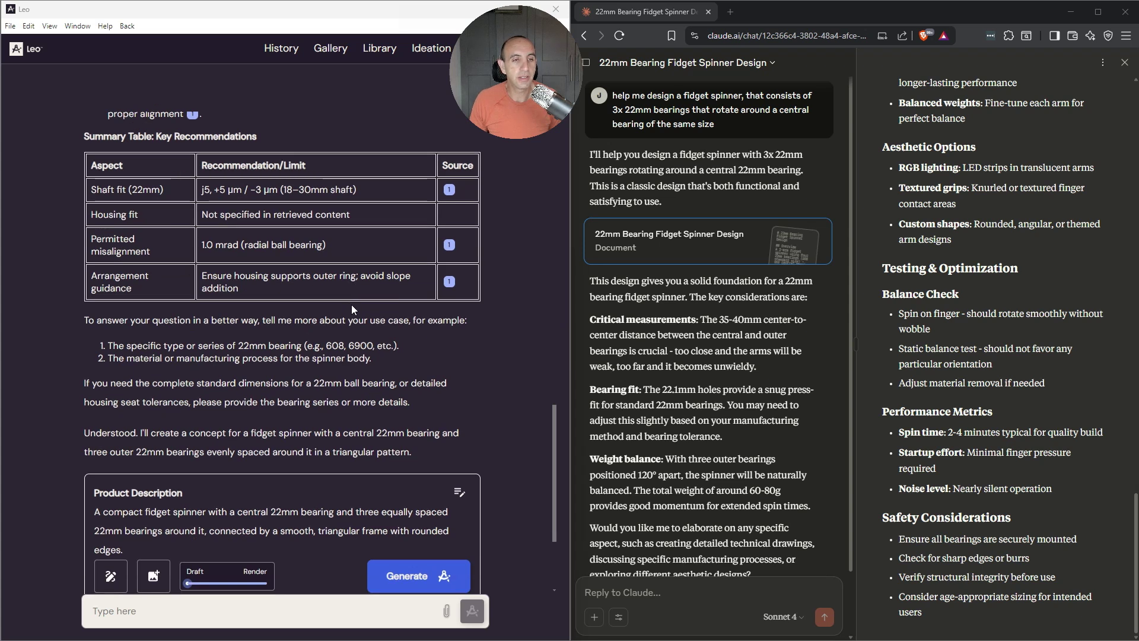
scroll(352, 304, down, 2)
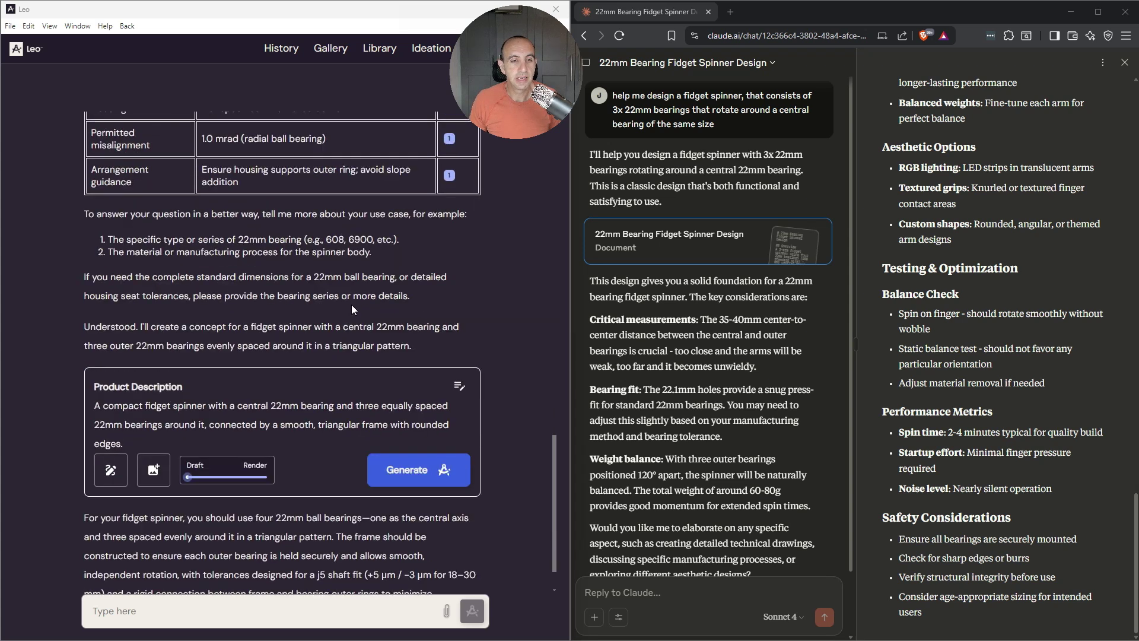
scroll(297, 399, down, 1)
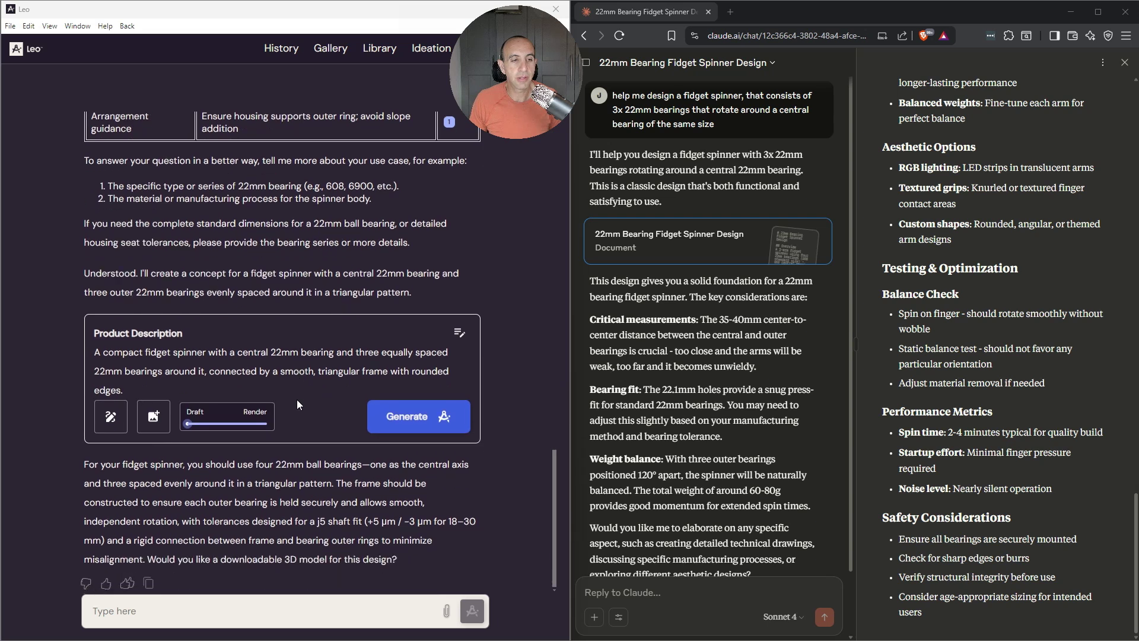
Generate three concept images from the Product Description while reading Claude's design document
click(412, 422)
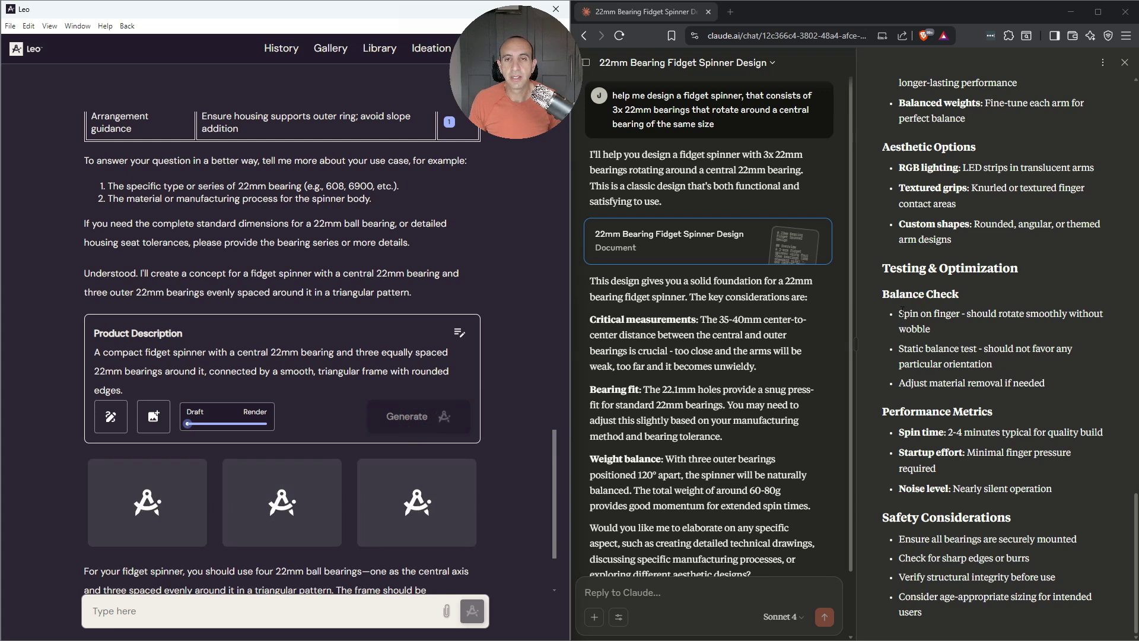
scroll(949, 283, up, 15)
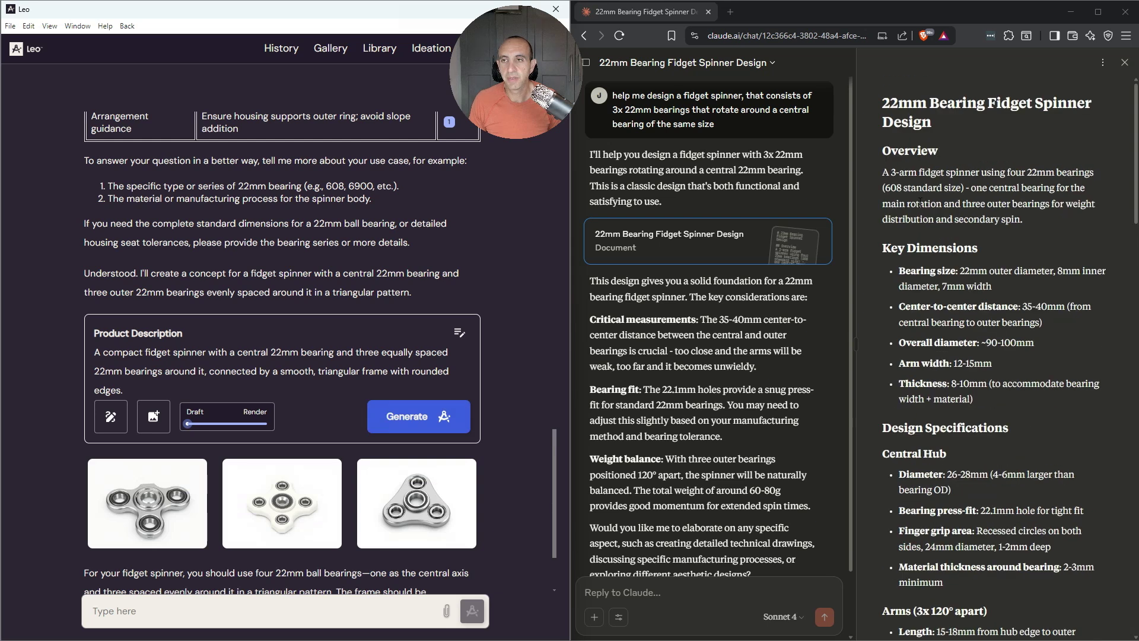
scroll(1089, 160, down, 3)
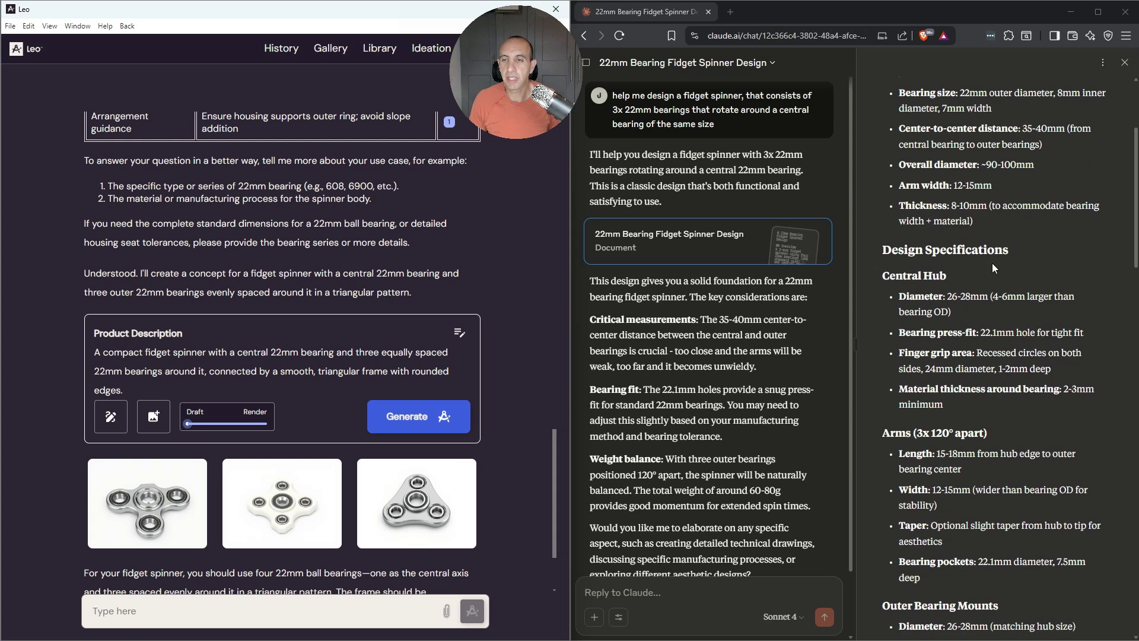
scroll(992, 262, down, 3)
scroll(1012, 289, down, 4)
scroll(1014, 290, down, 7)
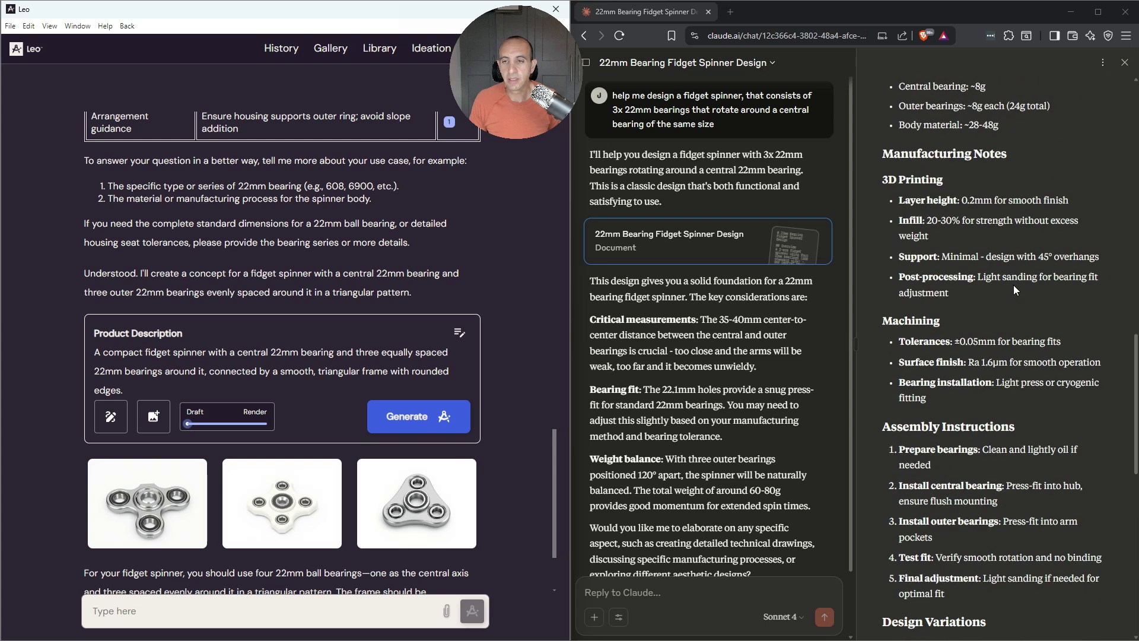
scroll(1013, 285, down, 10)
scroll(1011, 288, down, 2)
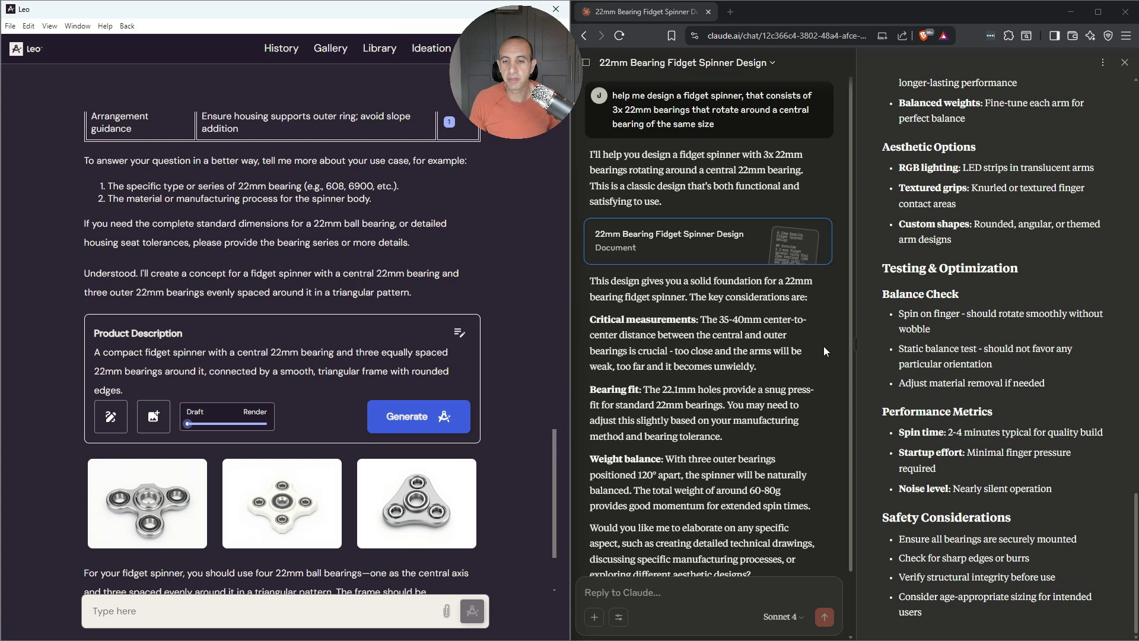
scroll(823, 351, down, 2)
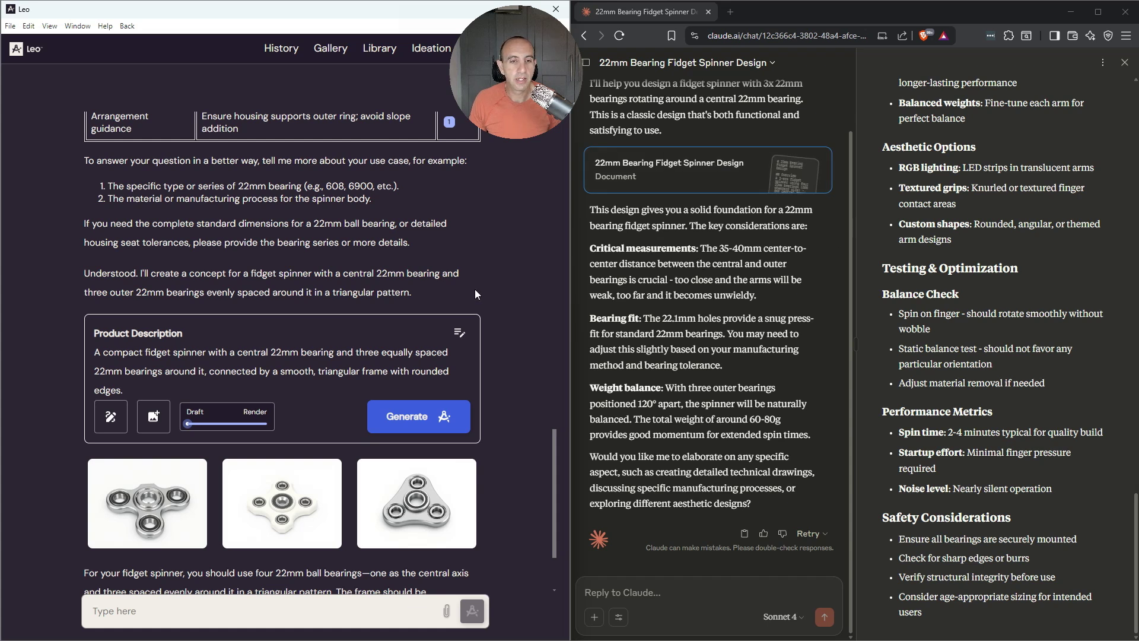
Generate new spinner images from the revised description with the slider fully Guided
scroll(445, 297, down, 2)
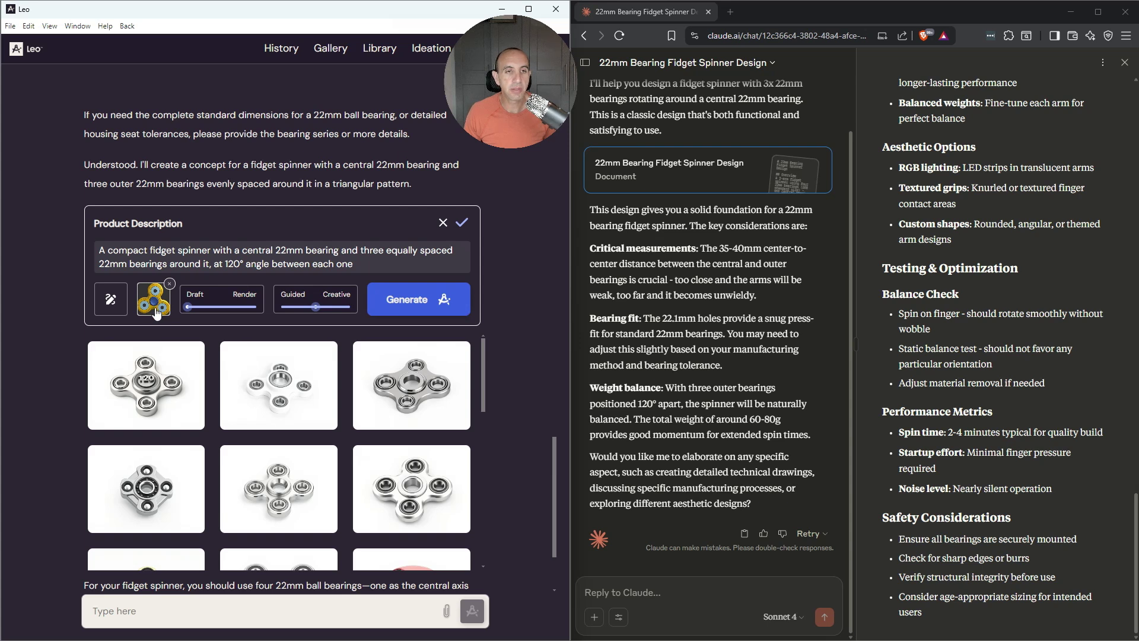
drag(316, 307, 274, 305)
click(415, 300)
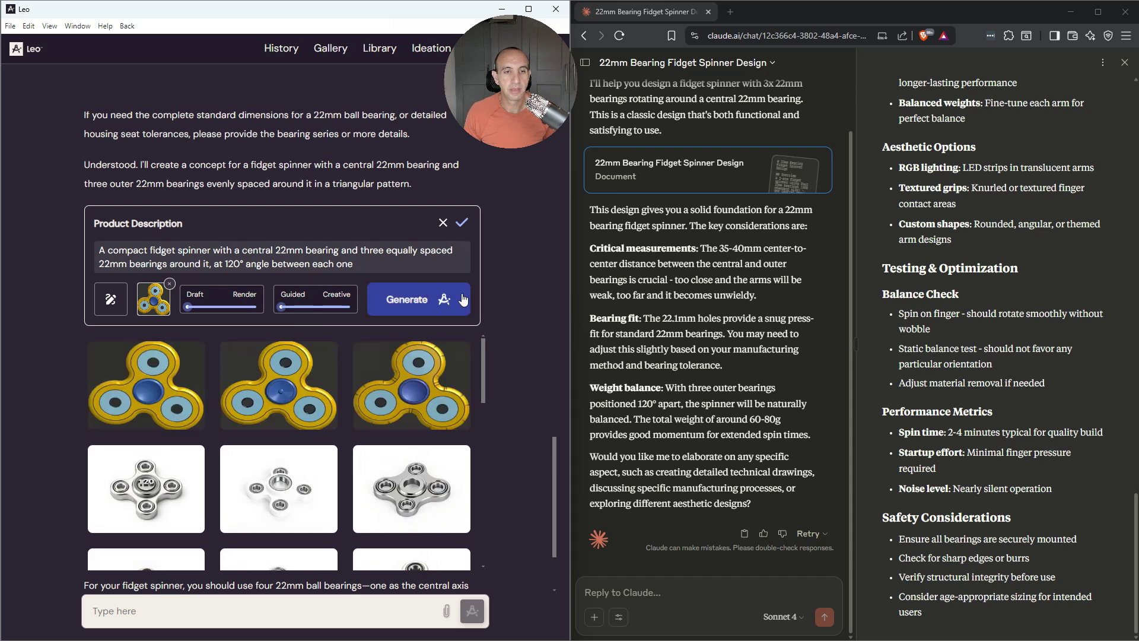
Use the first generated spinner as a reference and generate fully Creative variants
click(132, 390)
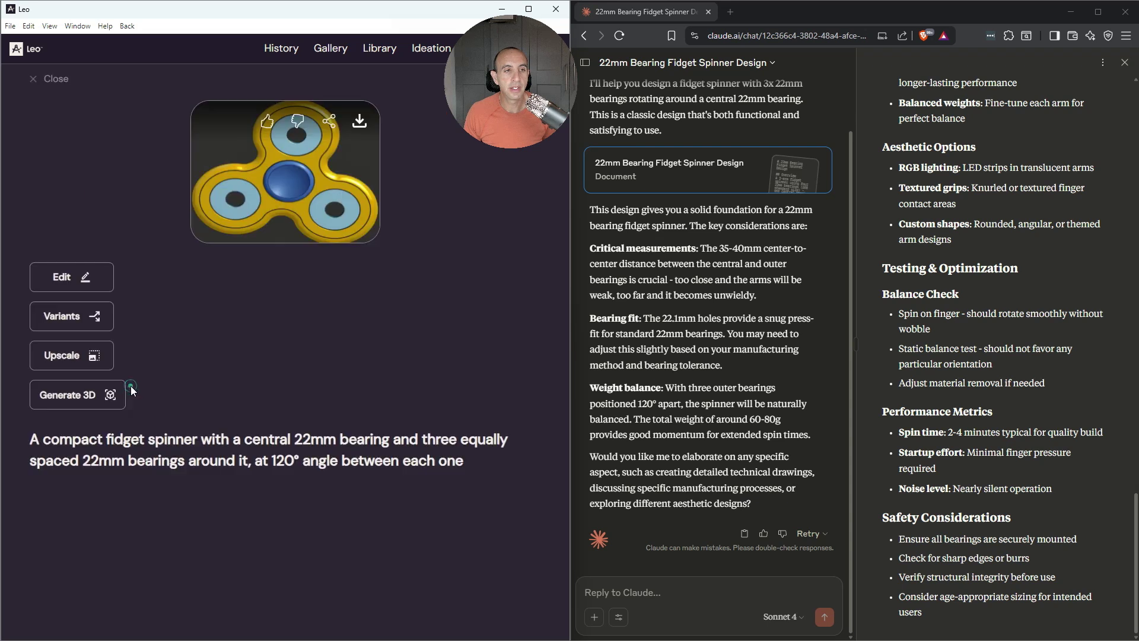
click(88, 319)
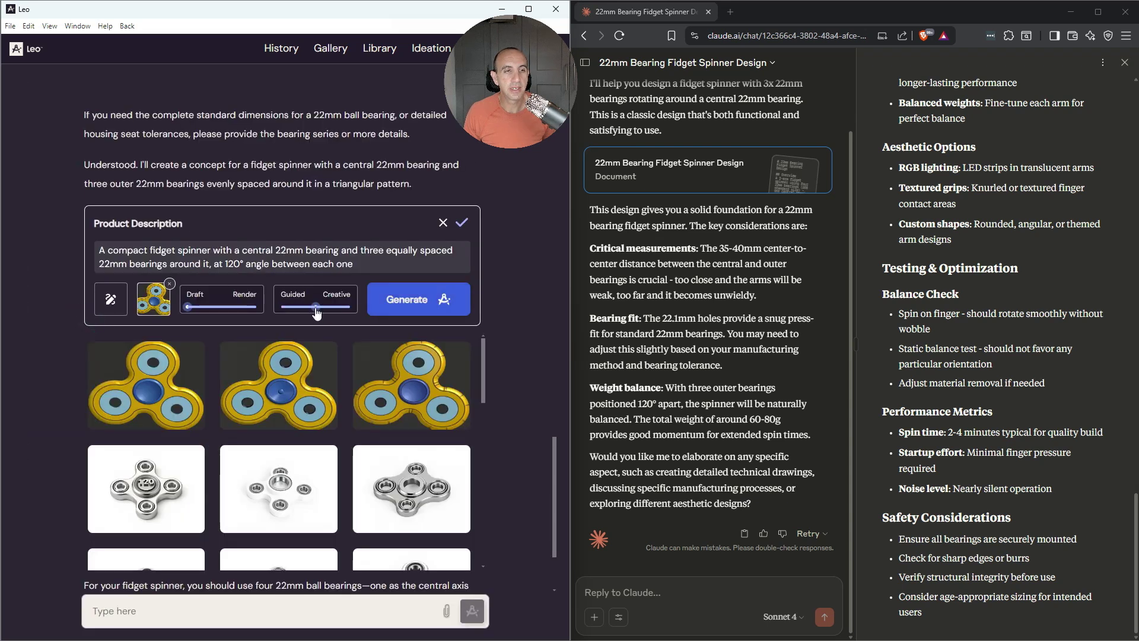
drag(316, 307, 350, 307)
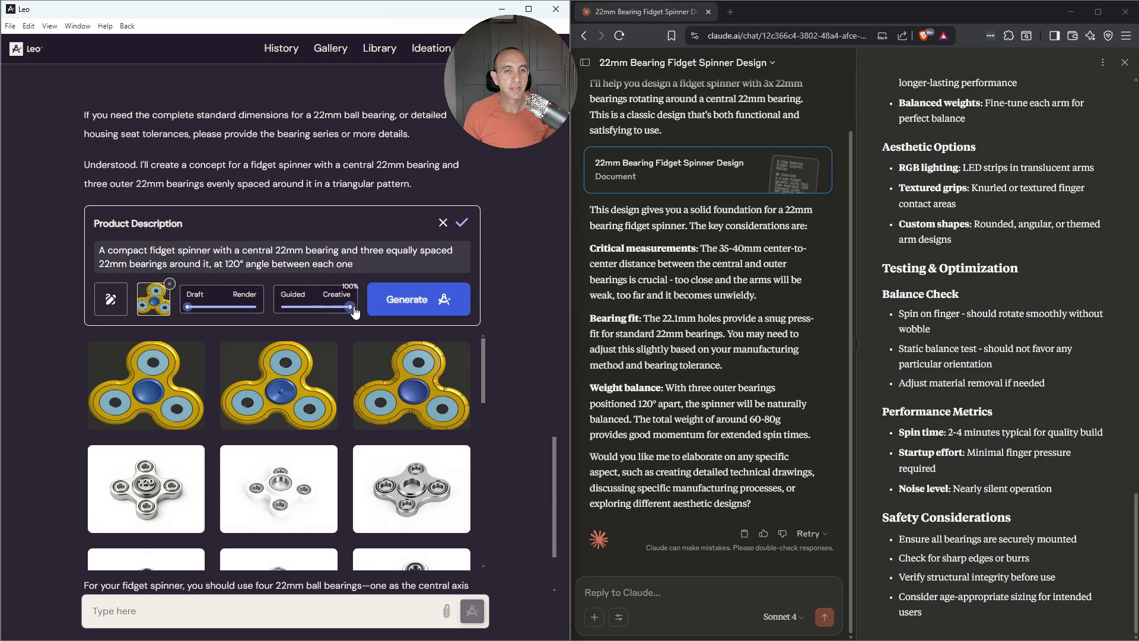
click(417, 302)
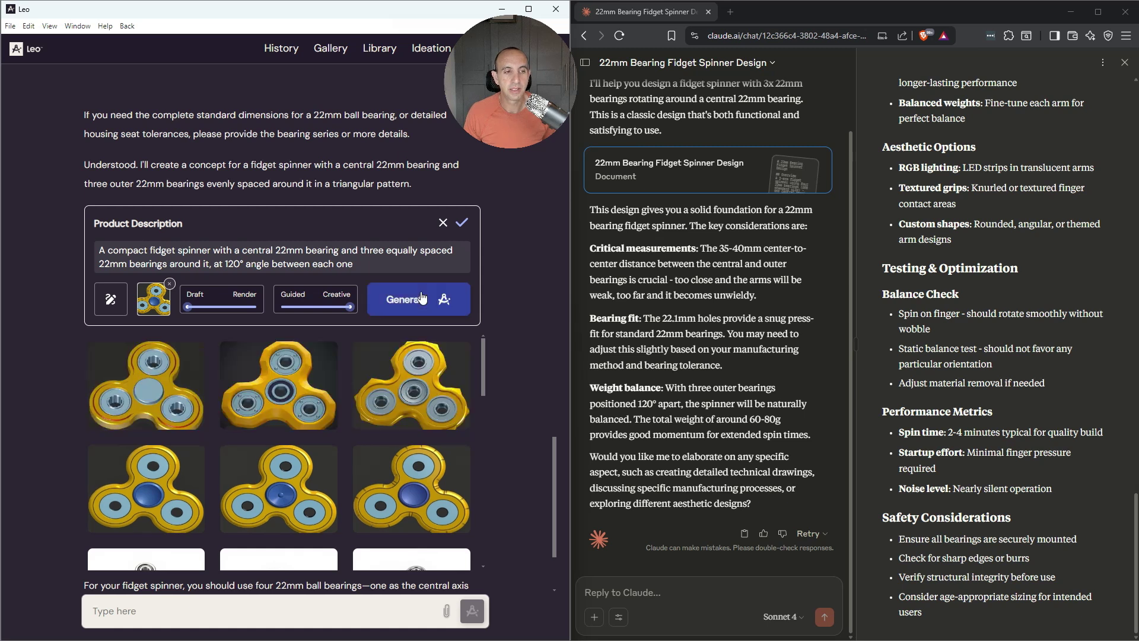
Like the first new spinner concept and upscale it
click(177, 380)
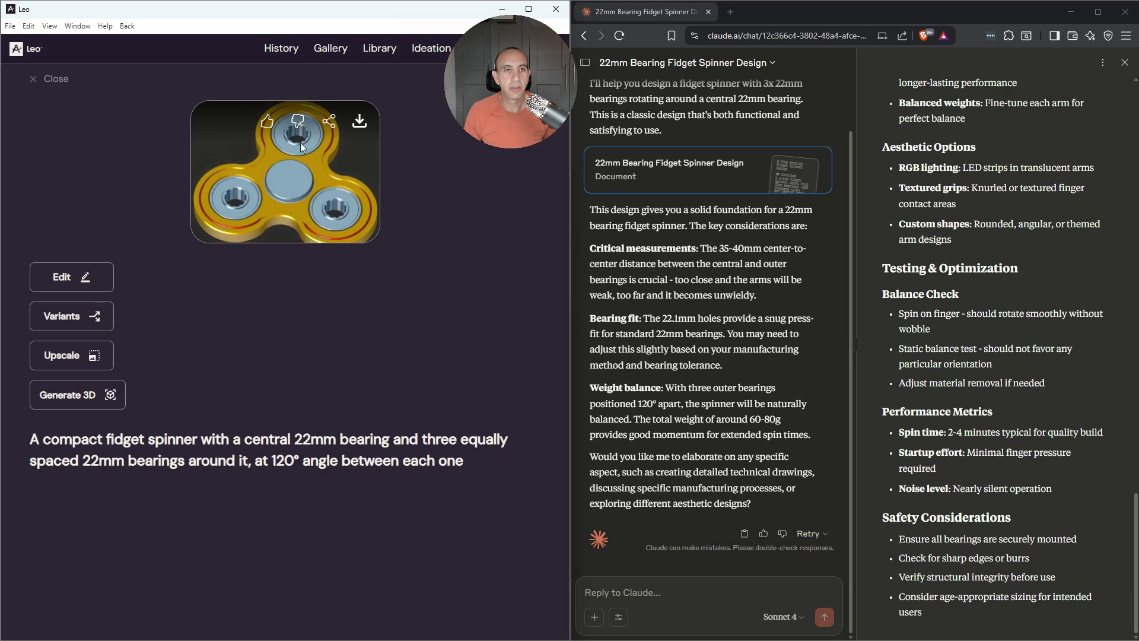
click(268, 123)
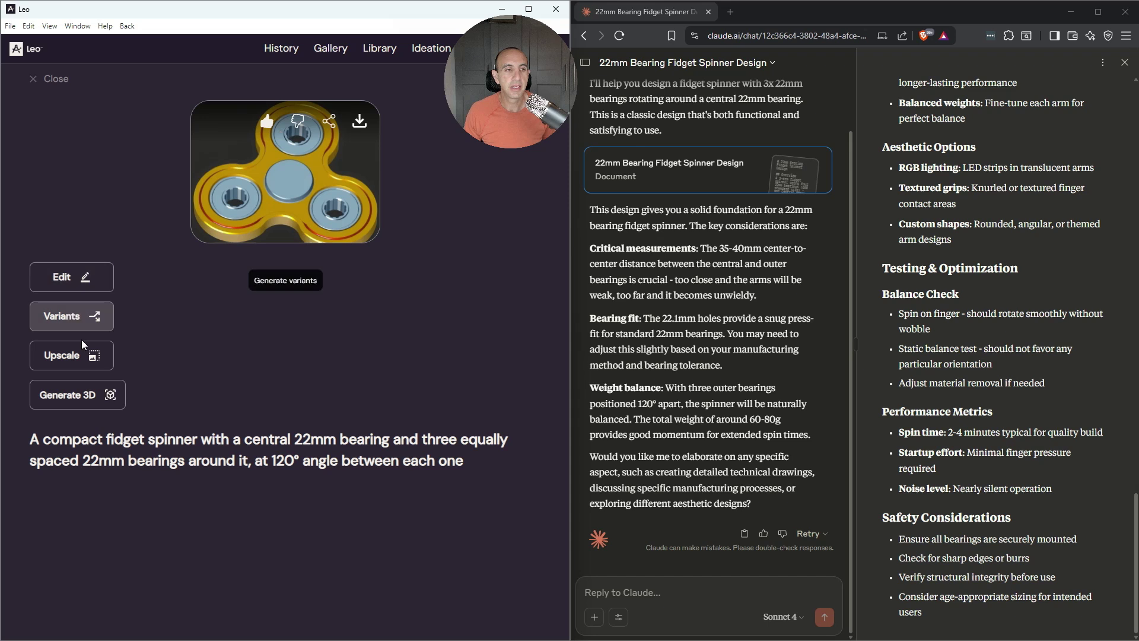
click(76, 354)
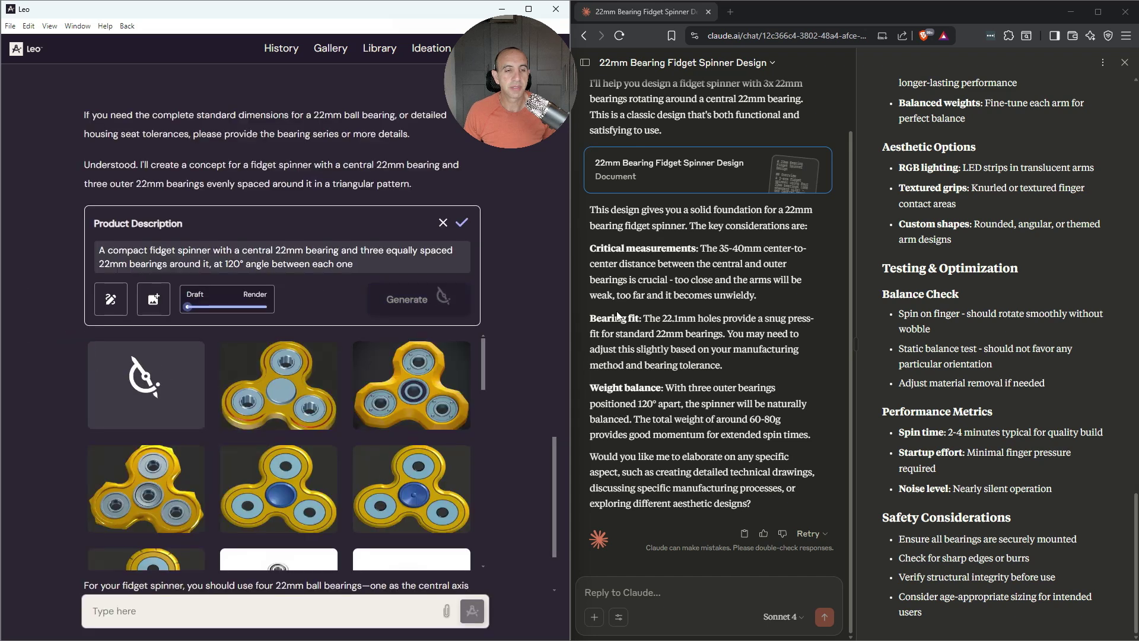
click(140, 402)
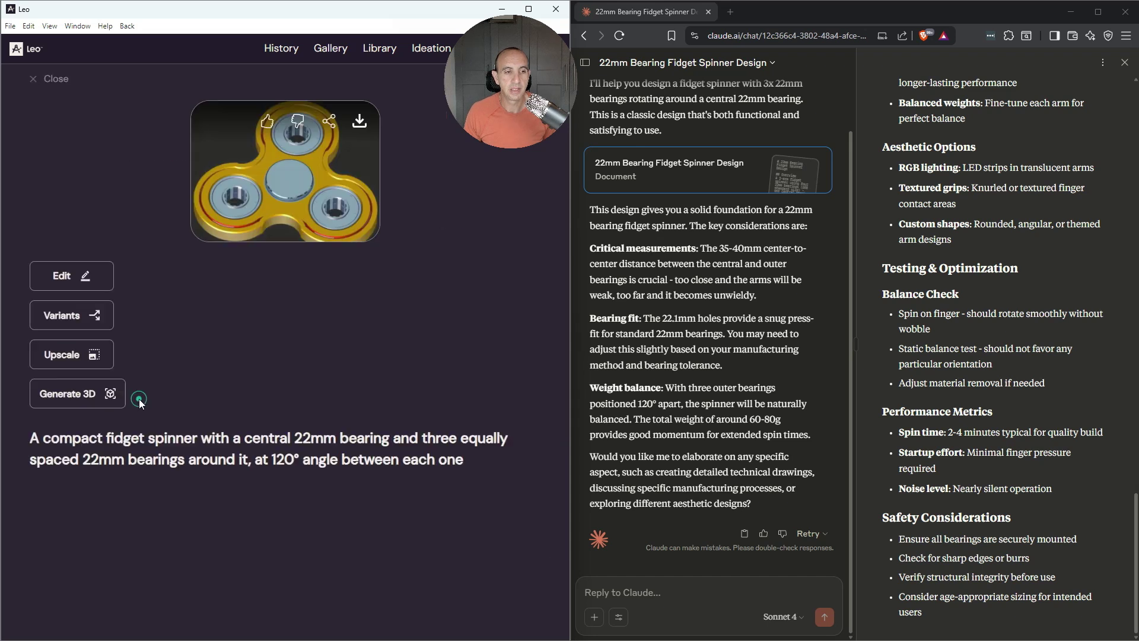
click(312, 176)
Generate a 3D model from the upscaled spinner, view it top-down, and download it
click(96, 391)
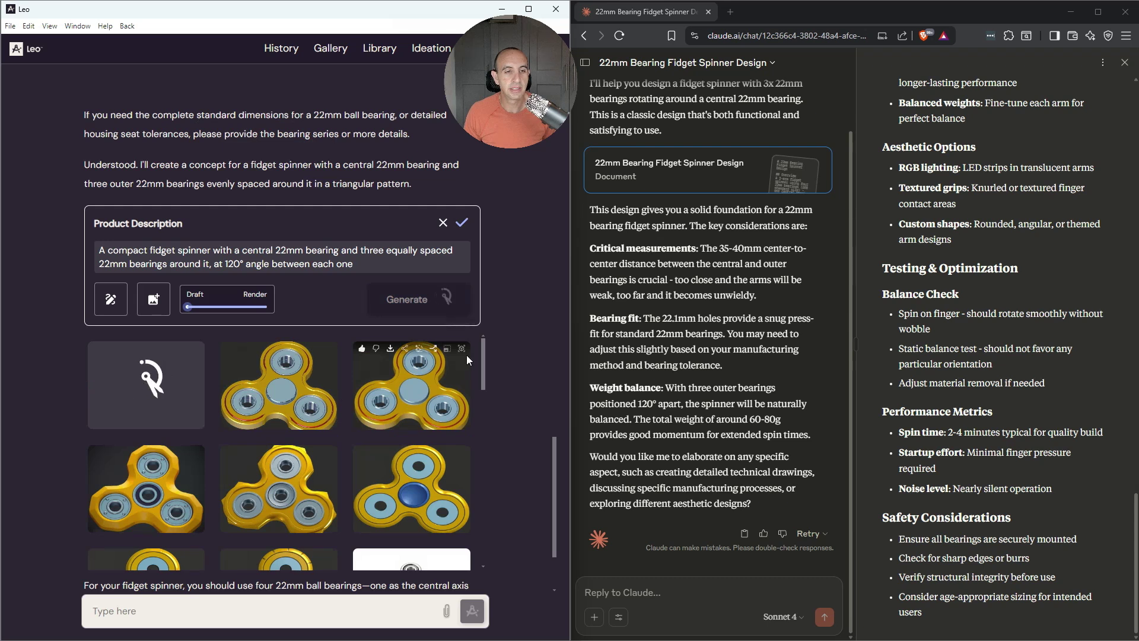
click(177, 397)
drag(324, 256, 304, 228)
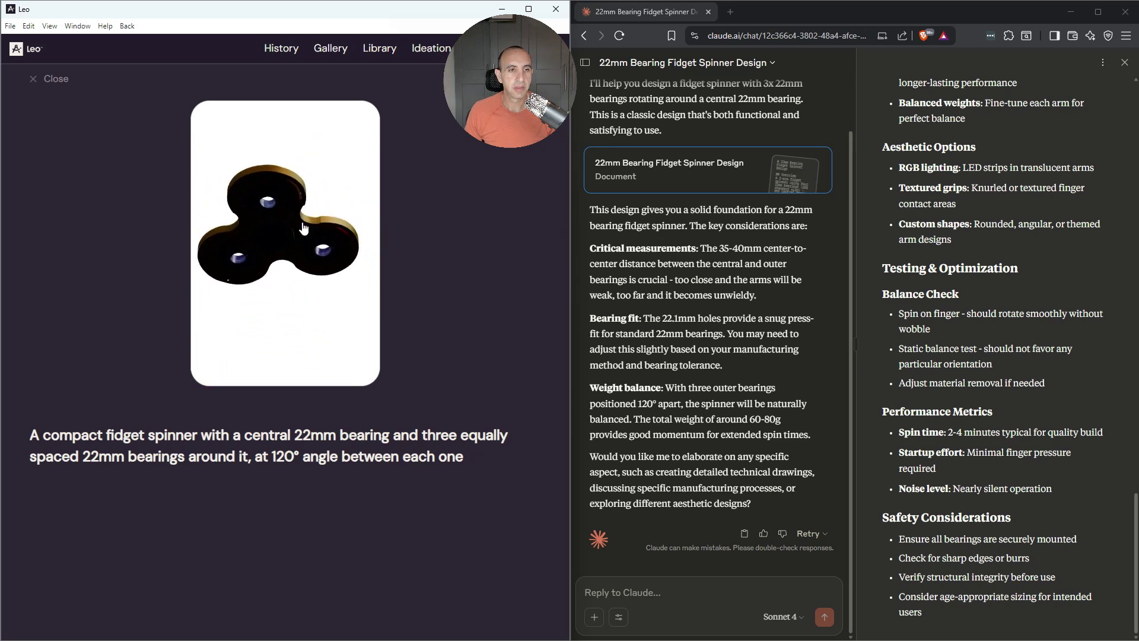
click(35, 81)
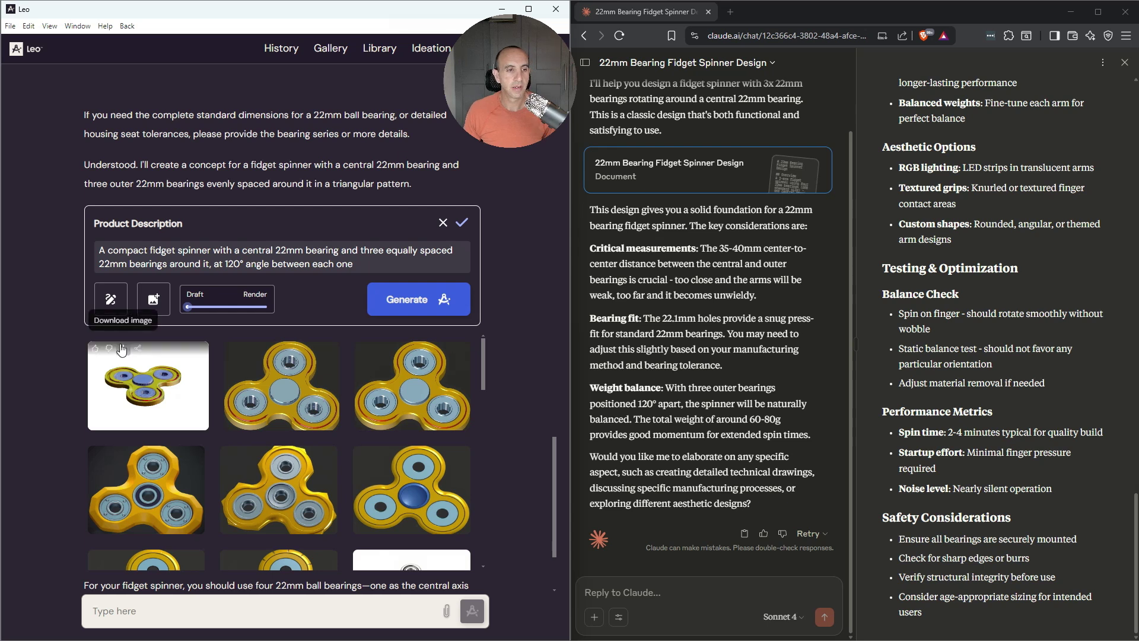
click(119, 345)
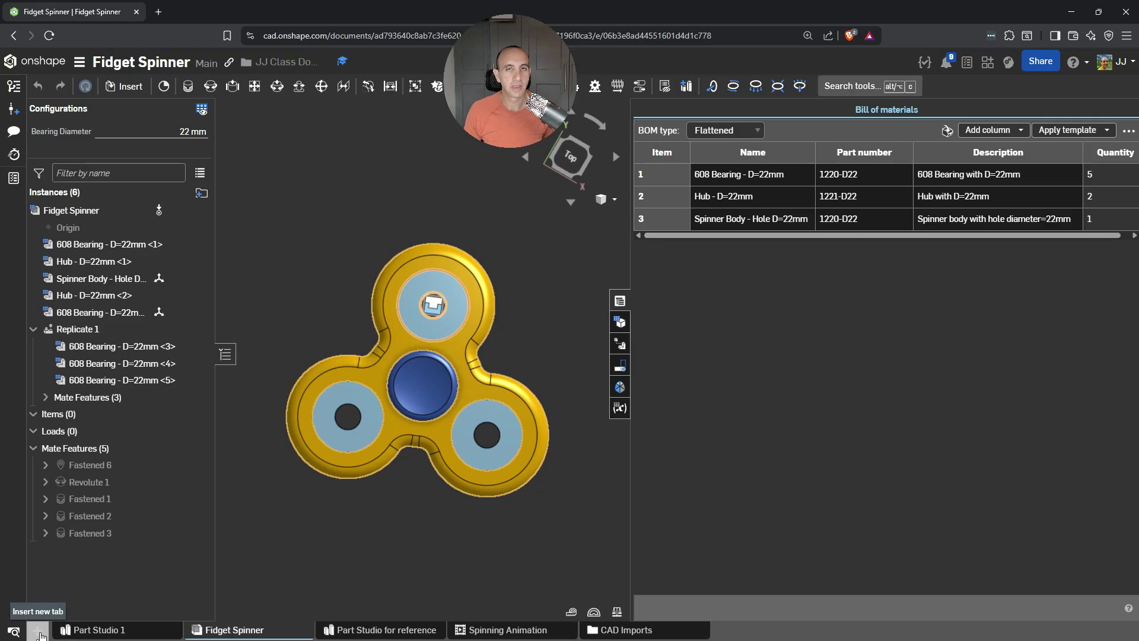
Import the downloaded spinner mesh as new tabs with Join adjacent surfaces checked
click(38, 630)
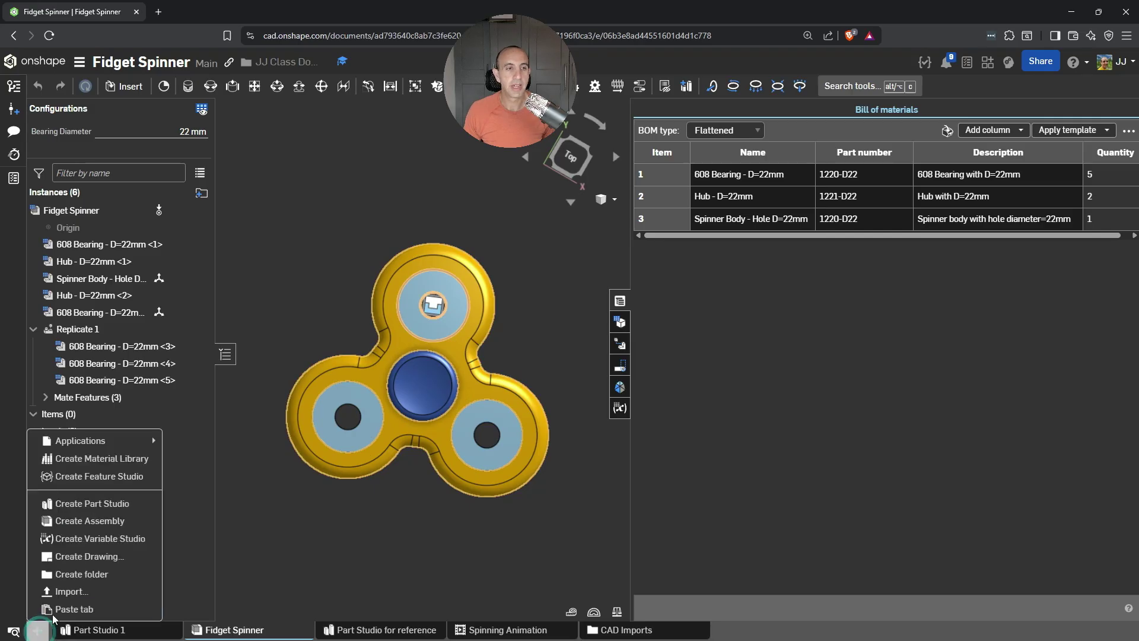
click(87, 590)
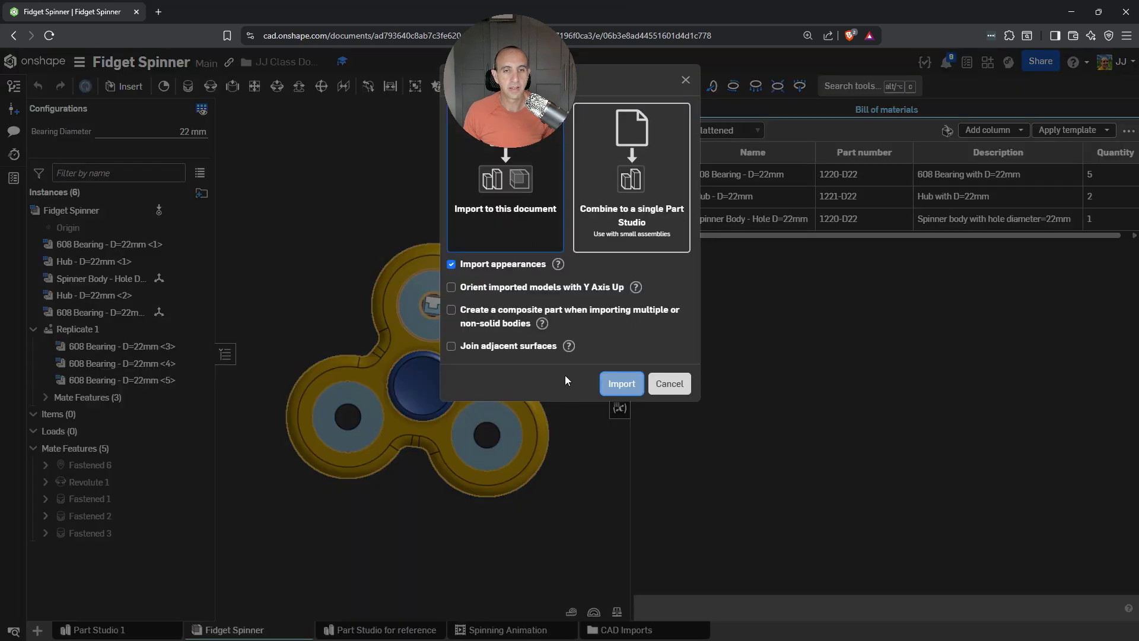
click(487, 350)
click(620, 384)
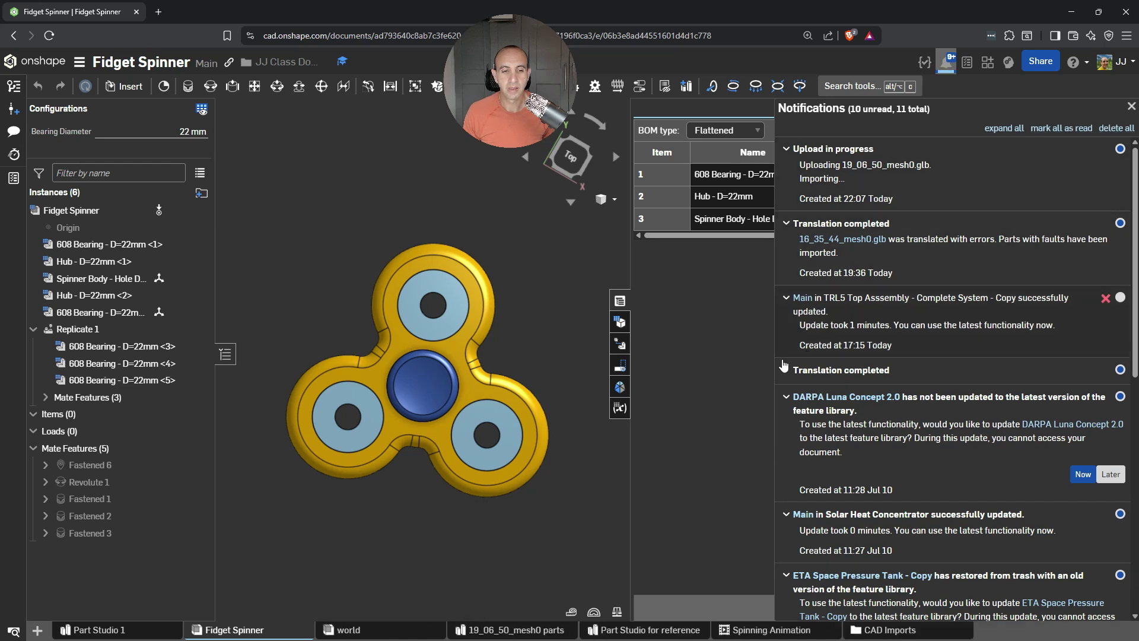
Open the world assembly and orbit to view the back of the imported mesh spinner
mouse_move(364, 630)
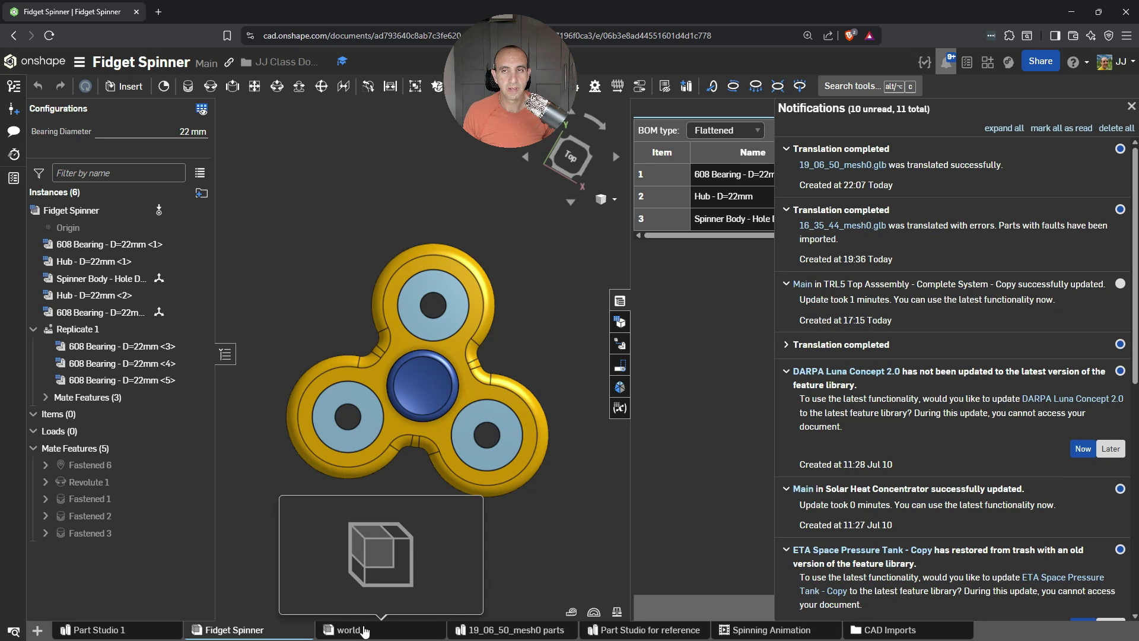
click(364, 630)
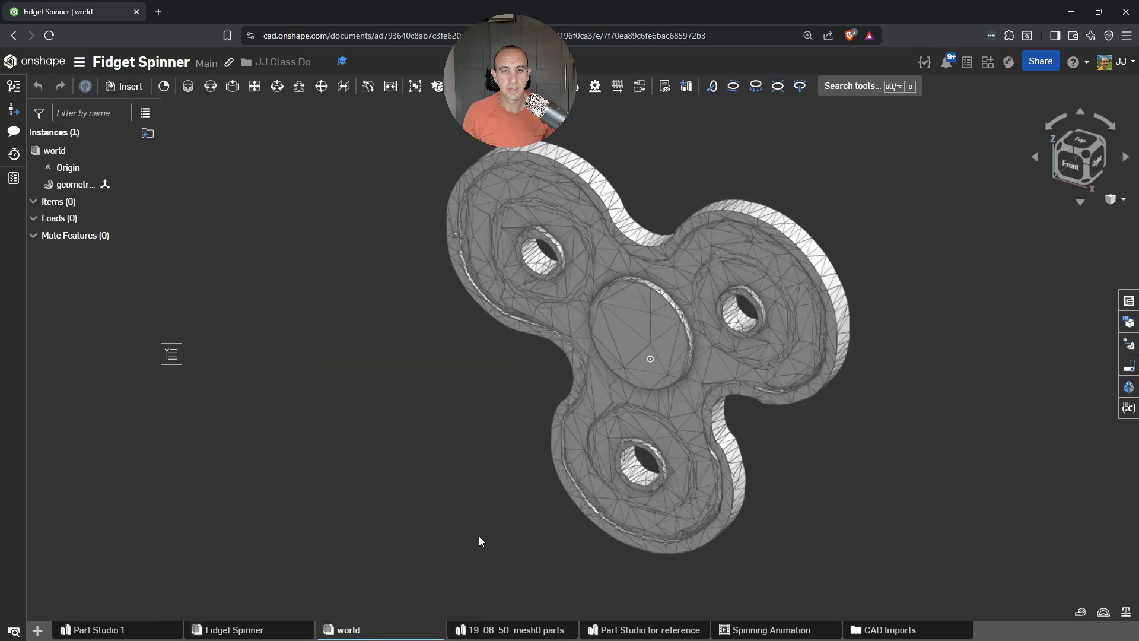
right_drag(607, 410, 570, 432)
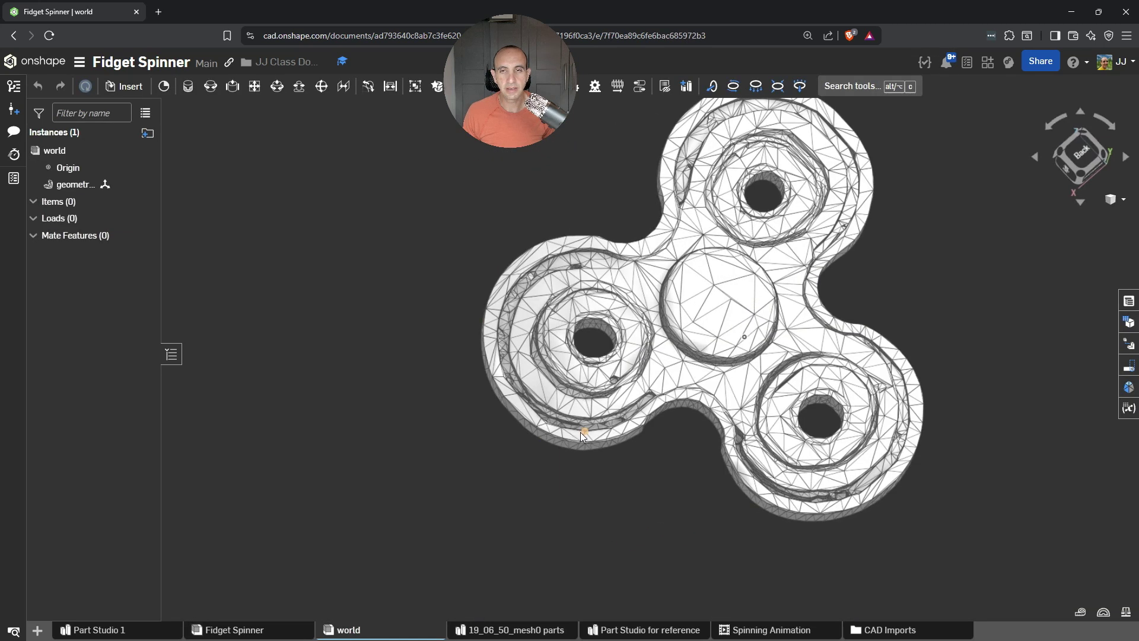
scroll(581, 432, down, 2)
scroll(666, 384, down, 2)
scroll(1074, 321, up, 1)
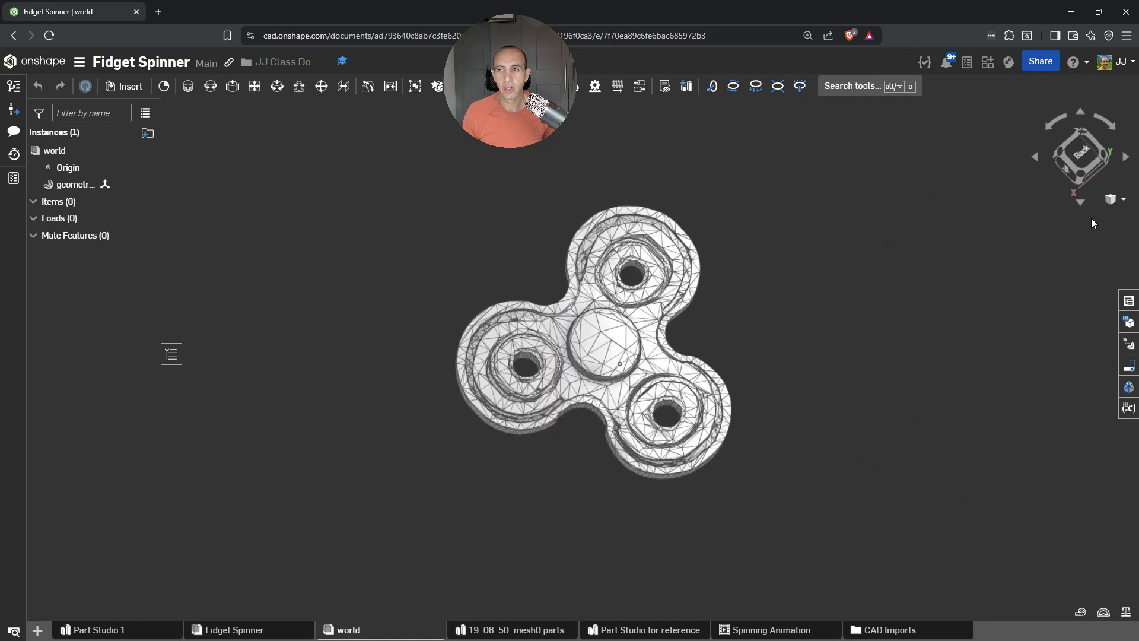
Set the display mode to Shaded without edges
click(1114, 199)
mouse_move(1078, 320)
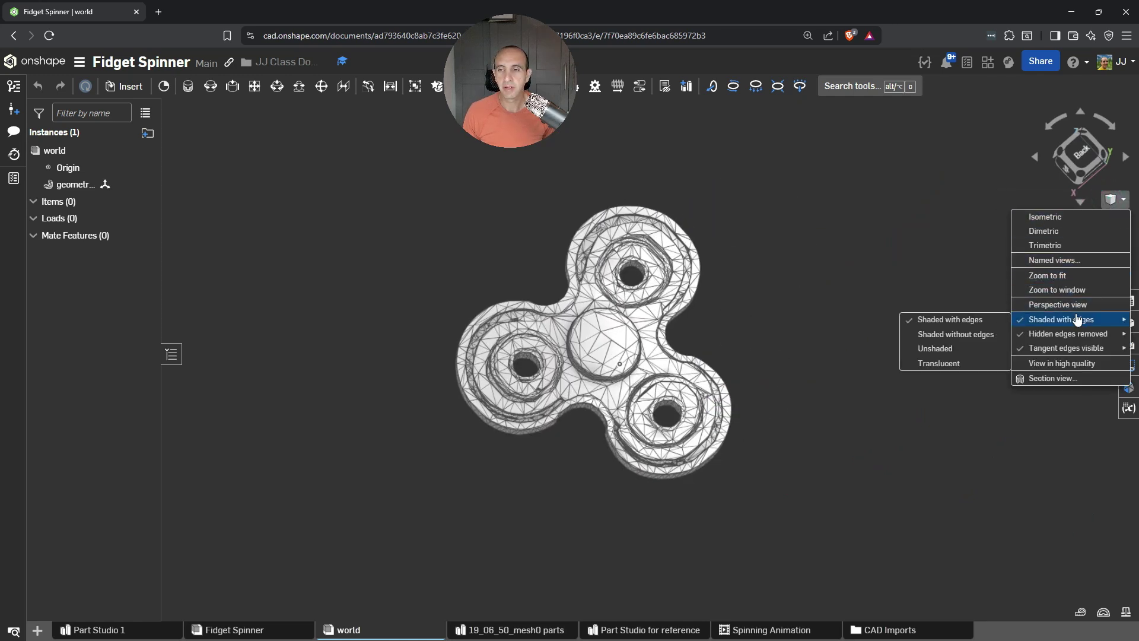
click(965, 334)
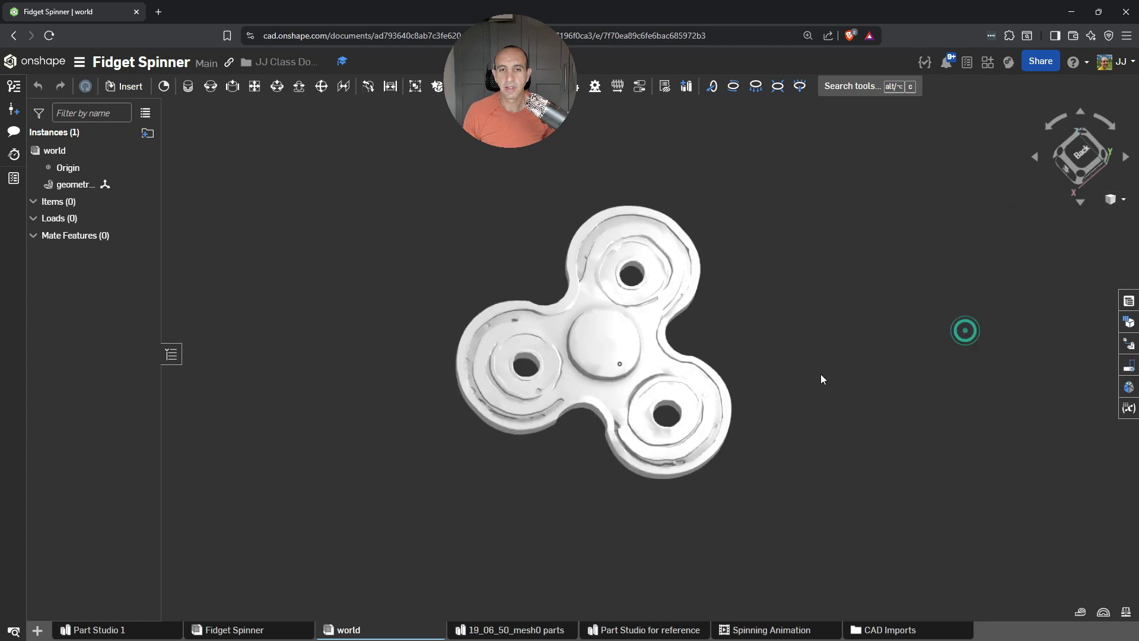
Orbit and zoom to inspect the smooth three-armed spinner from tilted angles
right_drag(820, 375, 808, 344)
scroll(597, 387, up, 6)
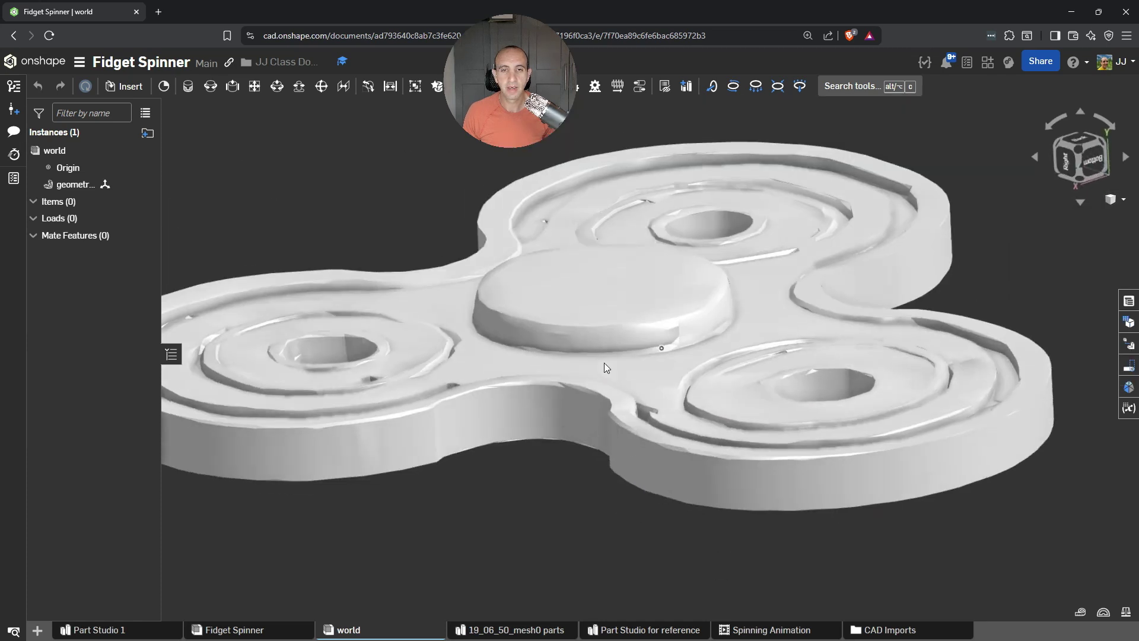
scroll(612, 369, down, 6)
right_drag(822, 356, 631, 422)
scroll(615, 394, up, 2)
scroll(629, 401, down, 3)
scroll(631, 418, up, 1)
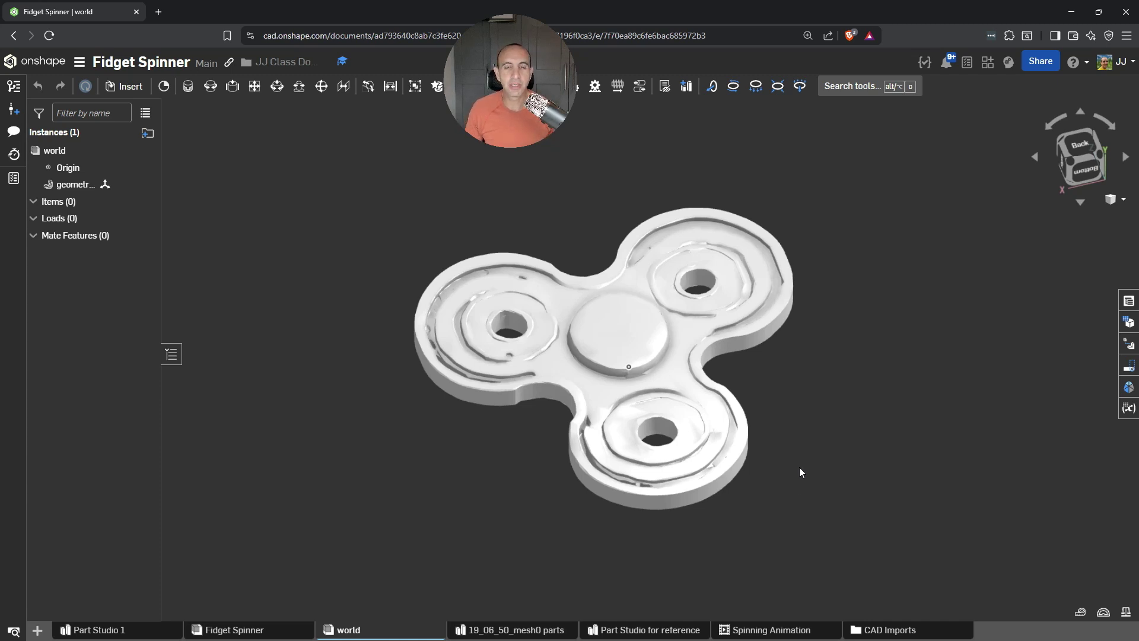
right_drag(829, 454, 831, 445)
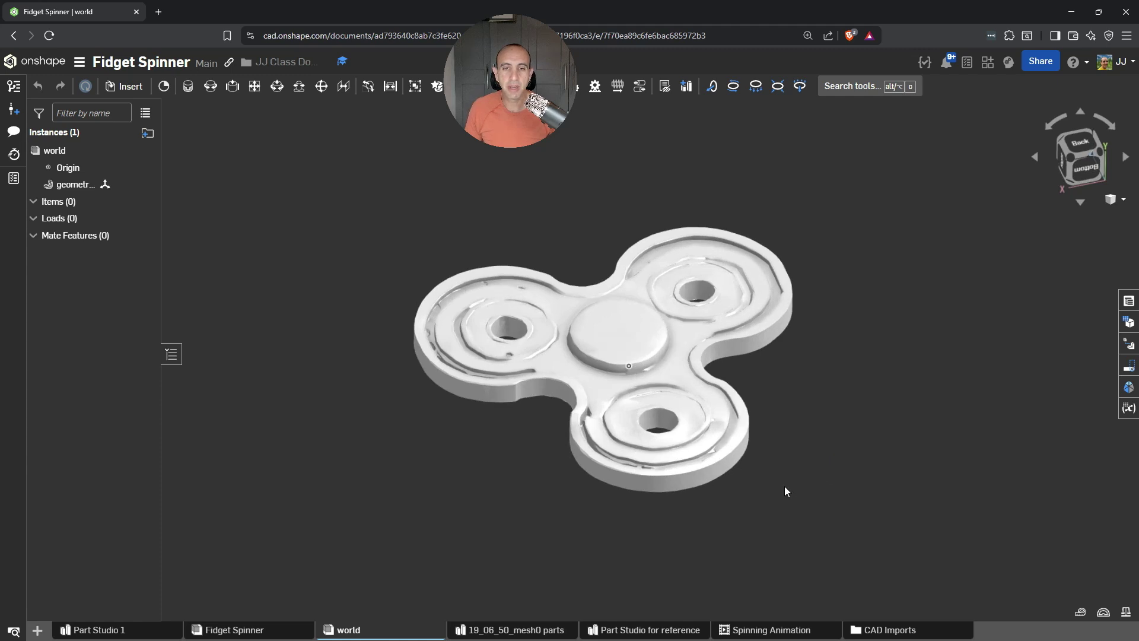